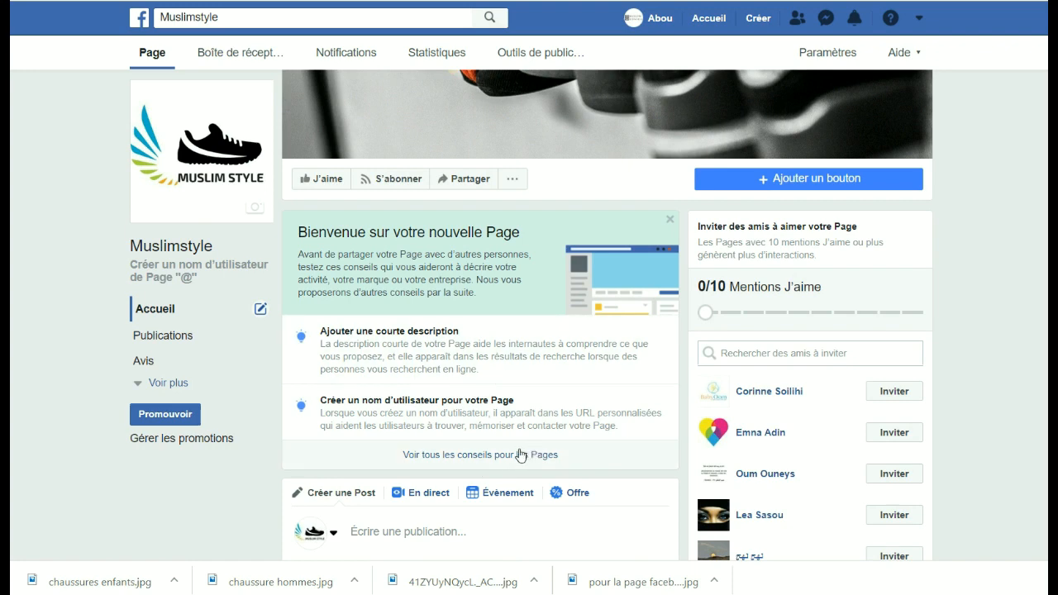
Expand the Page's section list and examine which sections it contains.
{"action": "scroll", "coordinate": [508, 429], "scroll_direction": "up", "scroll_amount": 4}
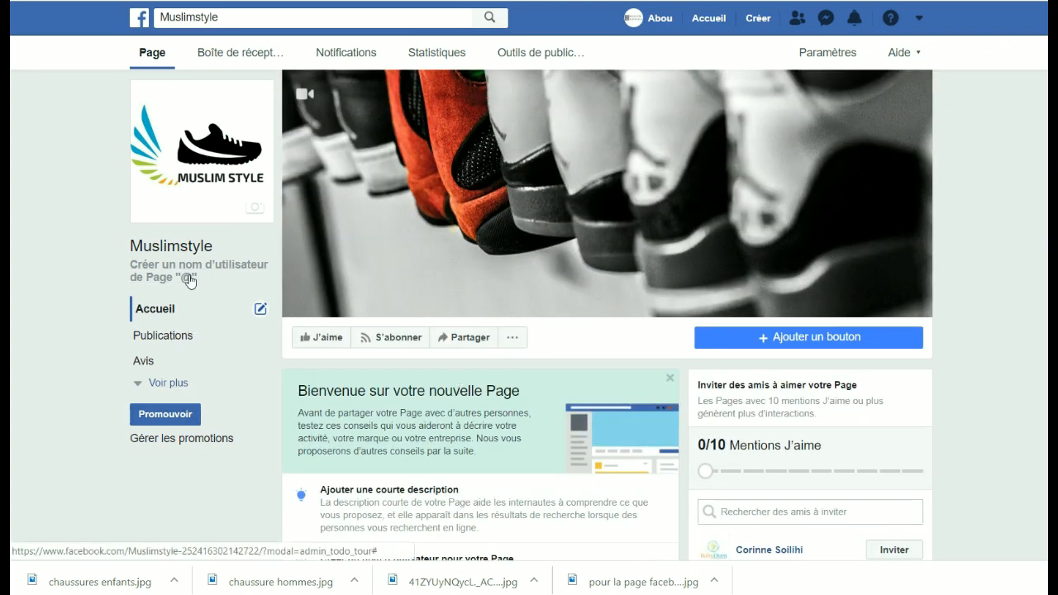
{"action": "left_click", "coordinate": [168, 385]}
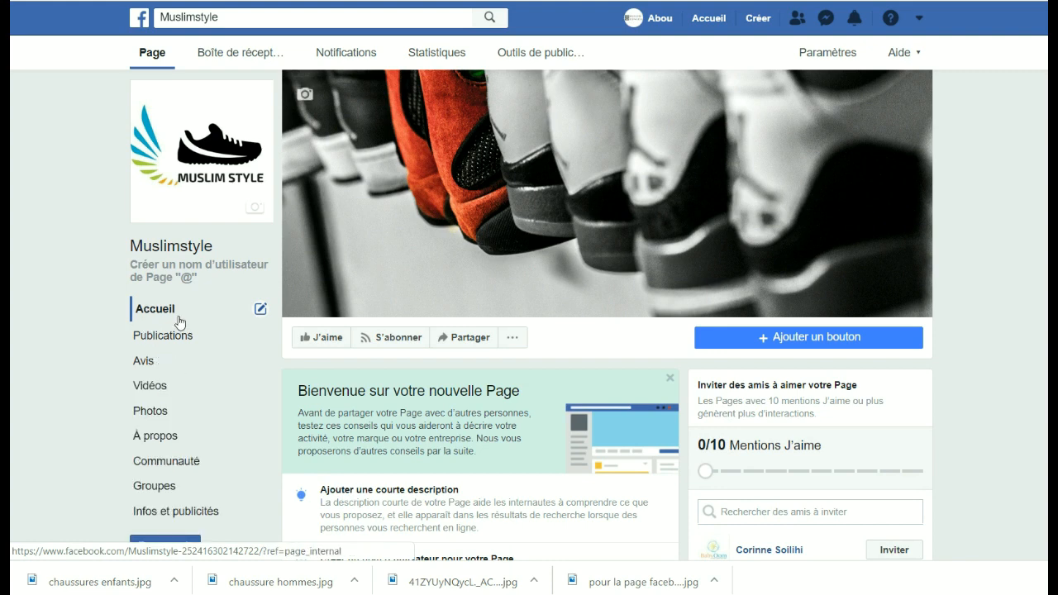
{"action": "scroll", "coordinate": [181, 318], "scroll_direction": "down", "scroll_amount": 2}
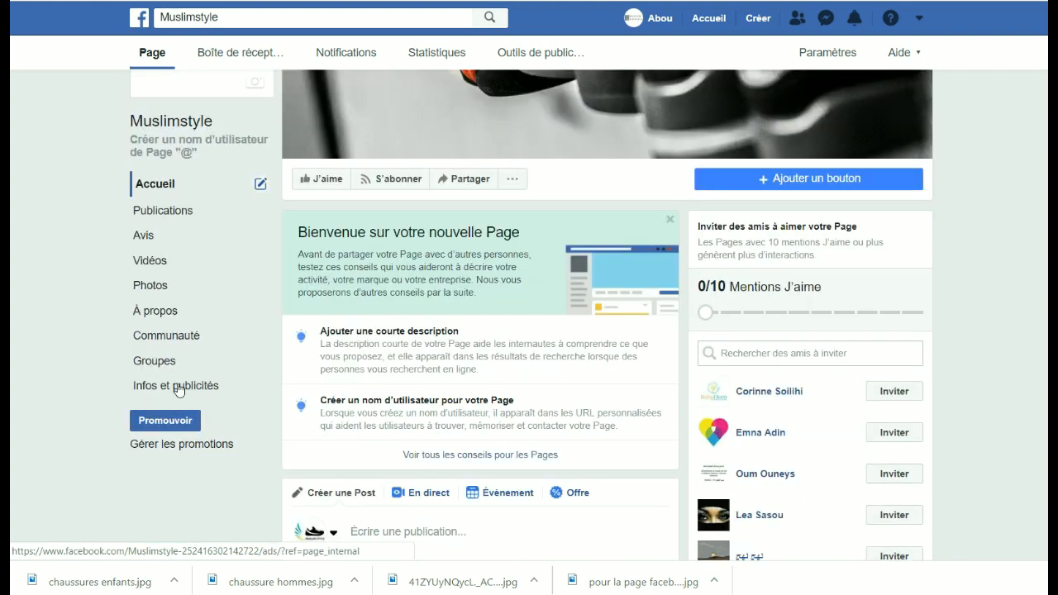
{"action": "scroll", "coordinate": [176, 389], "scroll_direction": "up", "scroll_amount": 2}
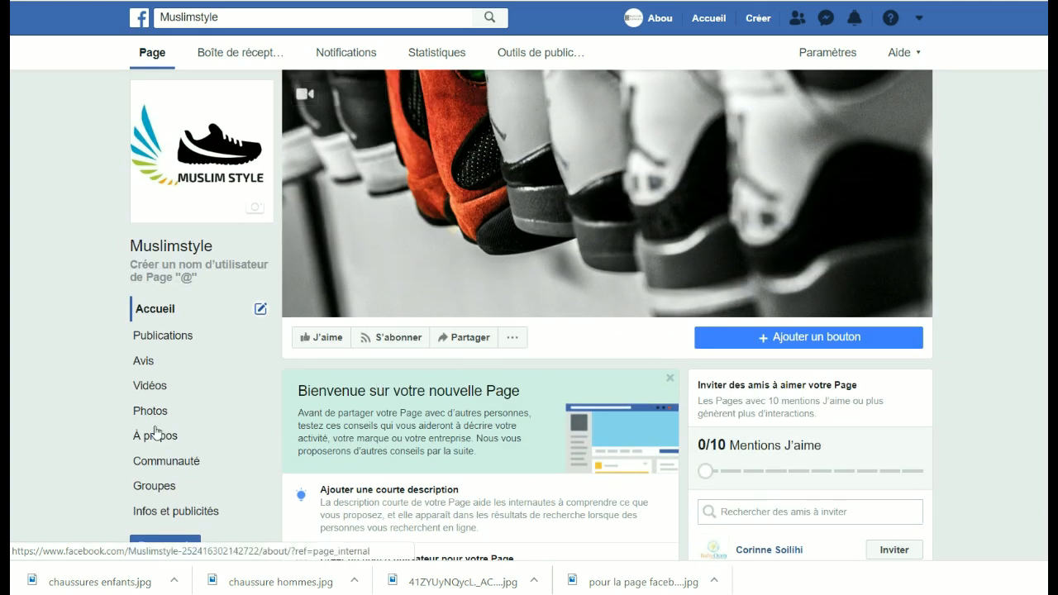
{"action": "scroll", "coordinate": [207, 366], "scroll_direction": "down", "scroll_amount": 2}
{"action": "scroll", "coordinate": [145, 287], "scroll_direction": "up", "scroll_amount": 2}
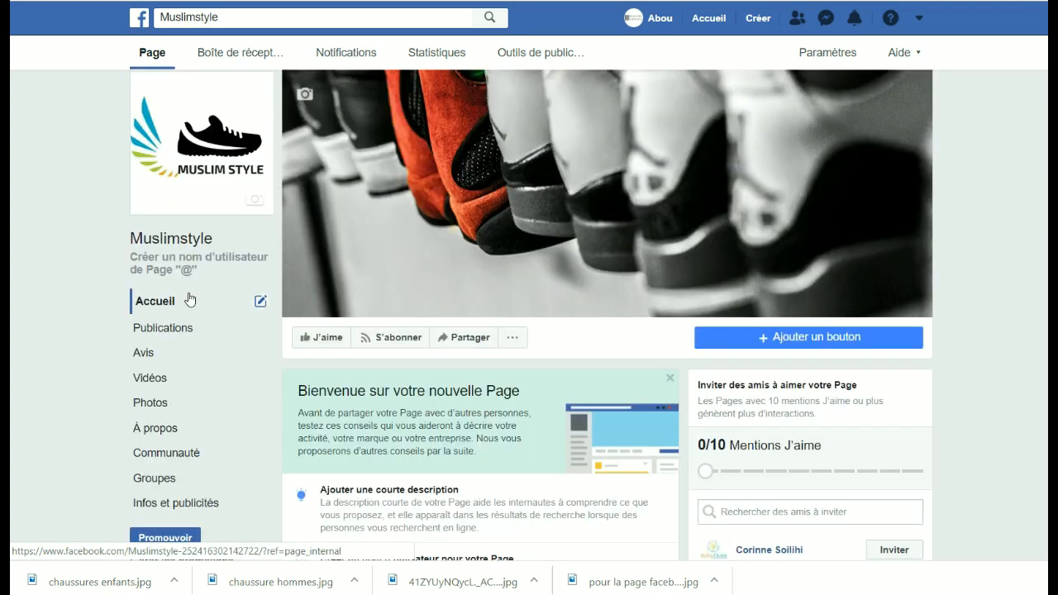
Add the Boutique tab to the Page in its Modèles et onglets settings.
{"action": "left_click", "coordinate": [829, 64]}
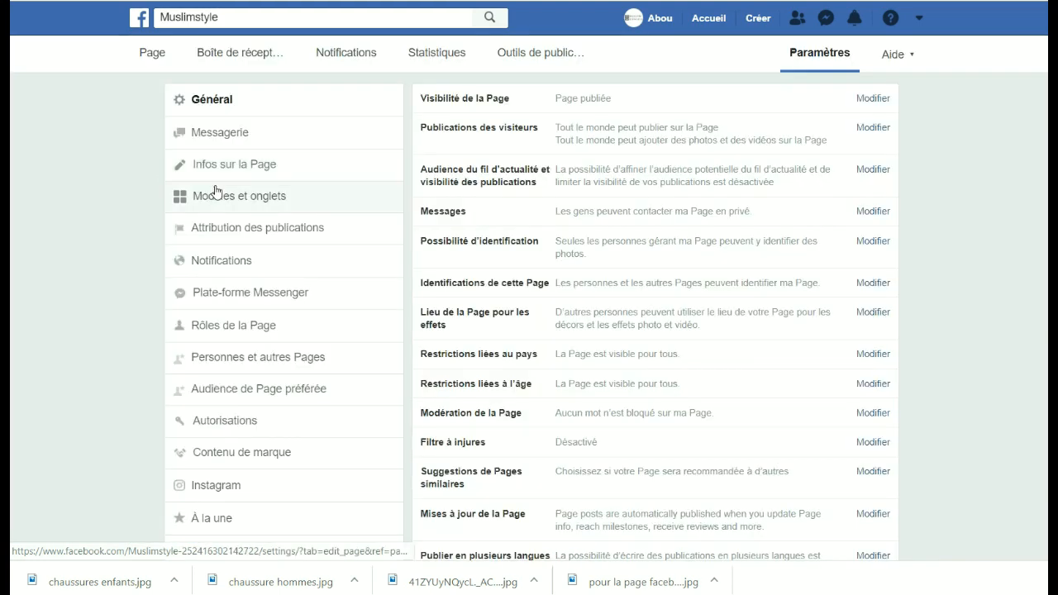
{"action": "left_click", "coordinate": [241, 202]}
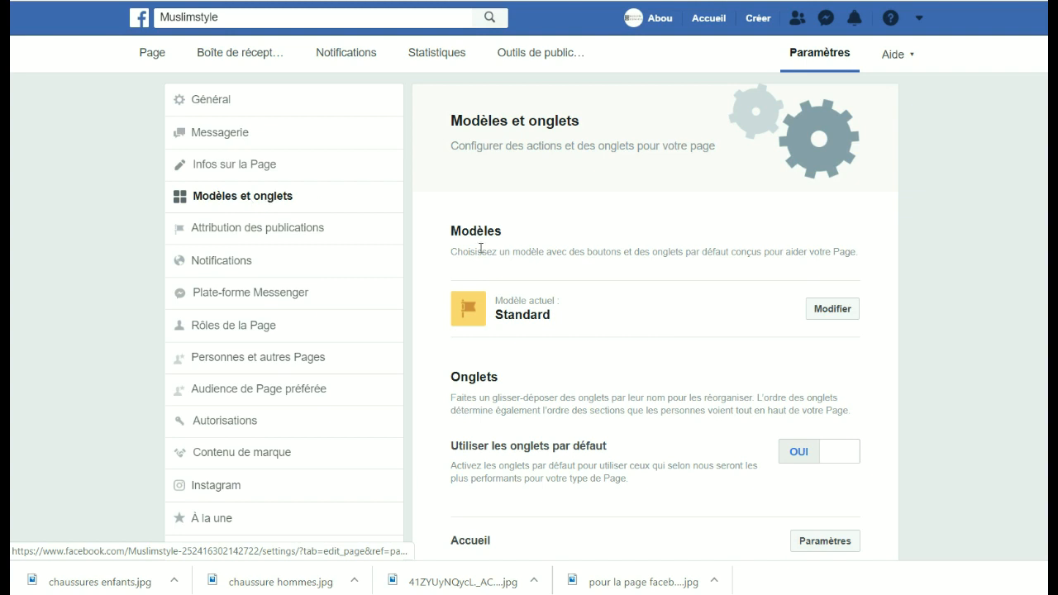
{"action": "scroll", "coordinate": [482, 274], "scroll_direction": "down", "scroll_amount": 5}
{"action": "scroll", "coordinate": [485, 187], "scroll_direction": "down", "scroll_amount": 1}
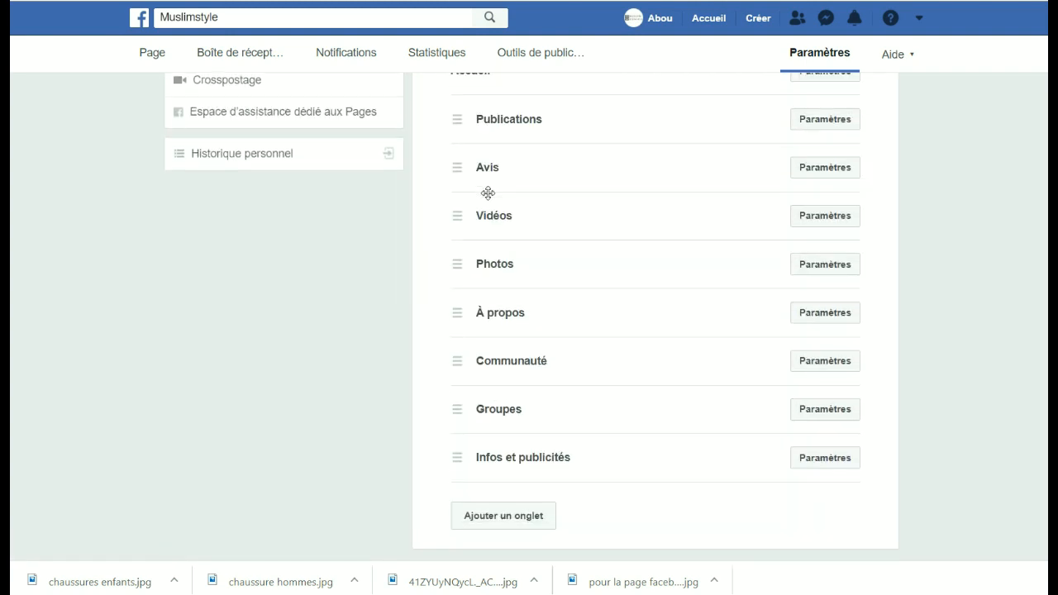
{"action": "left_click", "coordinate": [499, 523]}
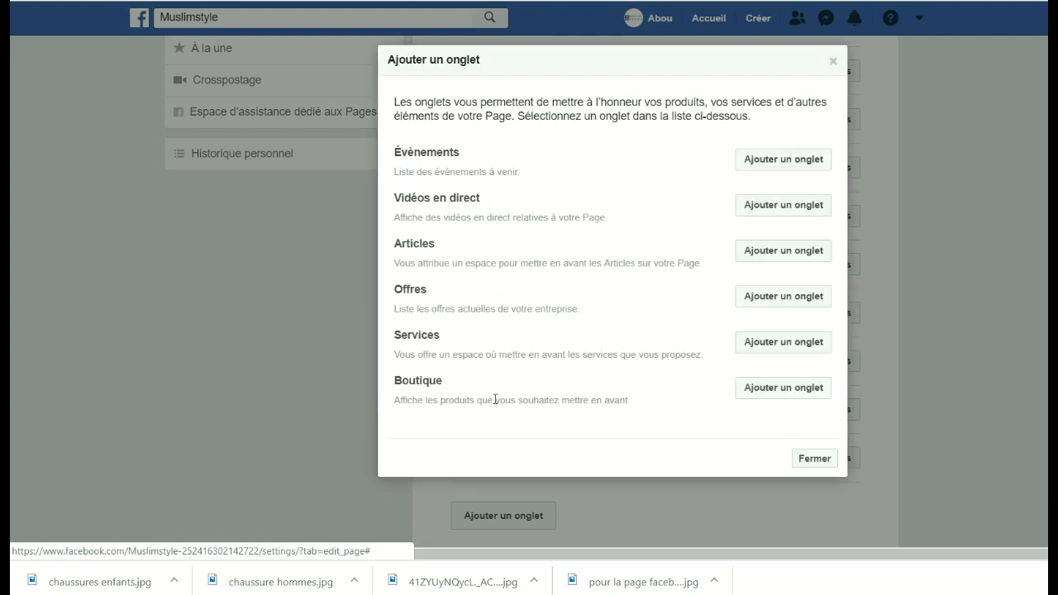
{"action": "left_click", "coordinate": [784, 392]}
{"action": "left_click", "coordinate": [799, 416]}
{"action": "scroll", "coordinate": [579, 497], "scroll_direction": "down", "scroll_amount": 1}
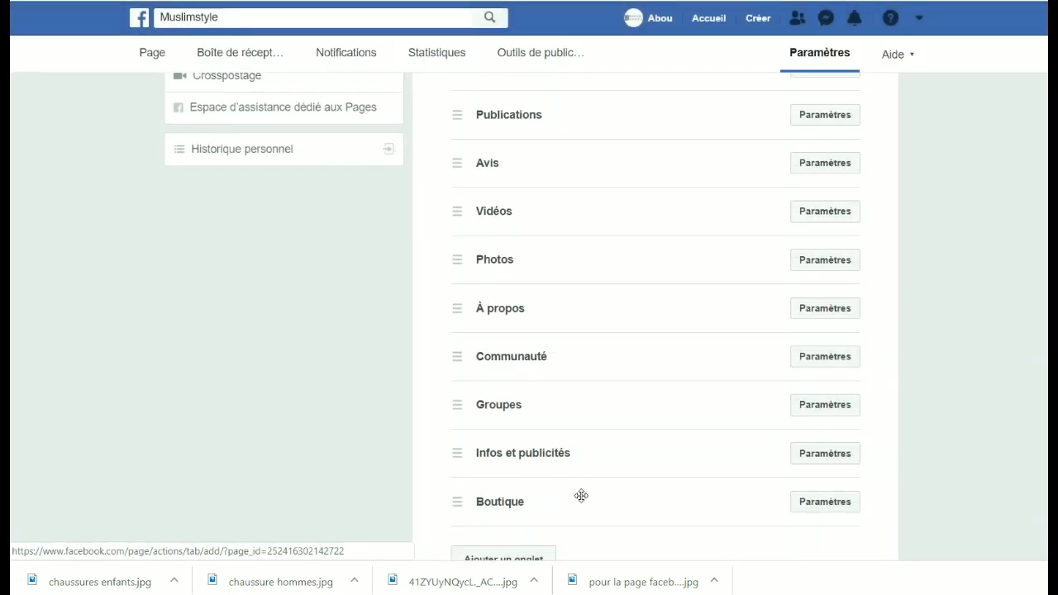
Return to the Muslimstyle Page and open its Boutique section from the full section list.
{"action": "scroll", "coordinate": [511, 309], "scroll_direction": "up", "scroll_amount": 3}
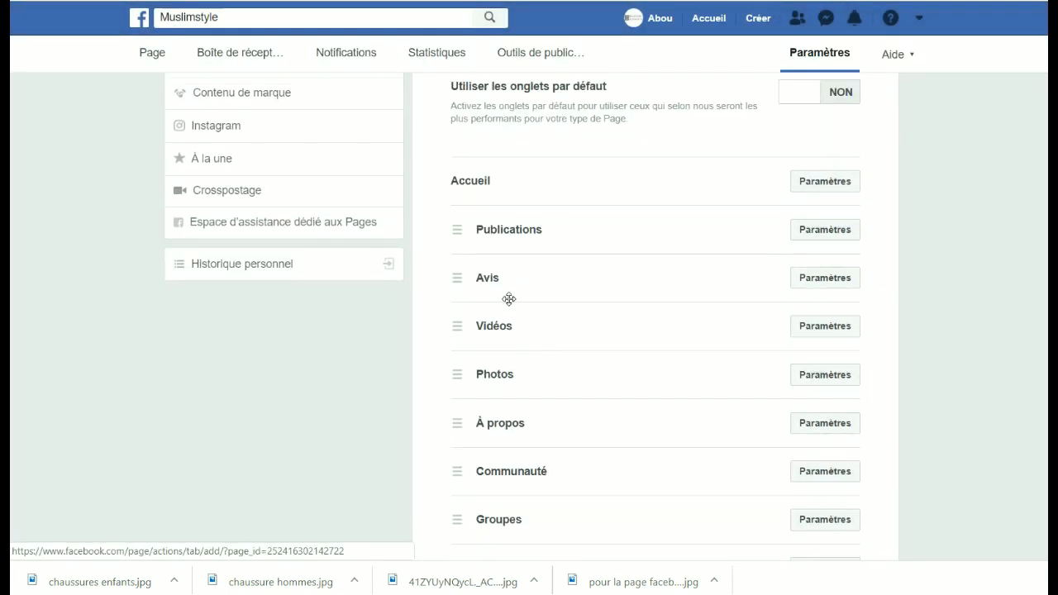
{"action": "scroll", "coordinate": [520, 504], "scroll_direction": "down", "scroll_amount": 3}
{"action": "scroll", "coordinate": [579, 504], "scroll_direction": "up", "scroll_amount": 6}
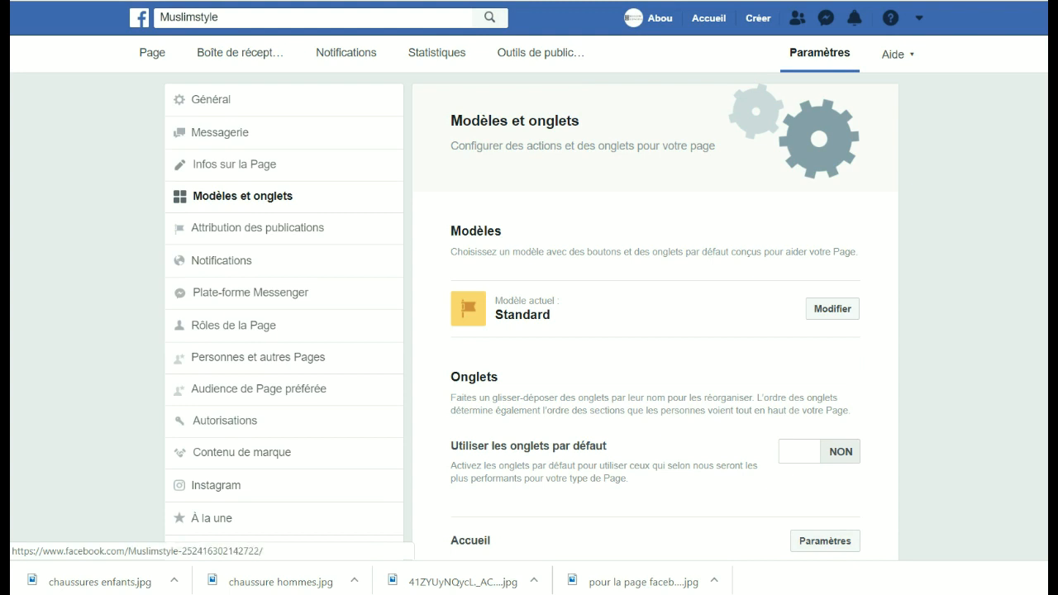
{"action": "left_click", "coordinate": [152, 52]}
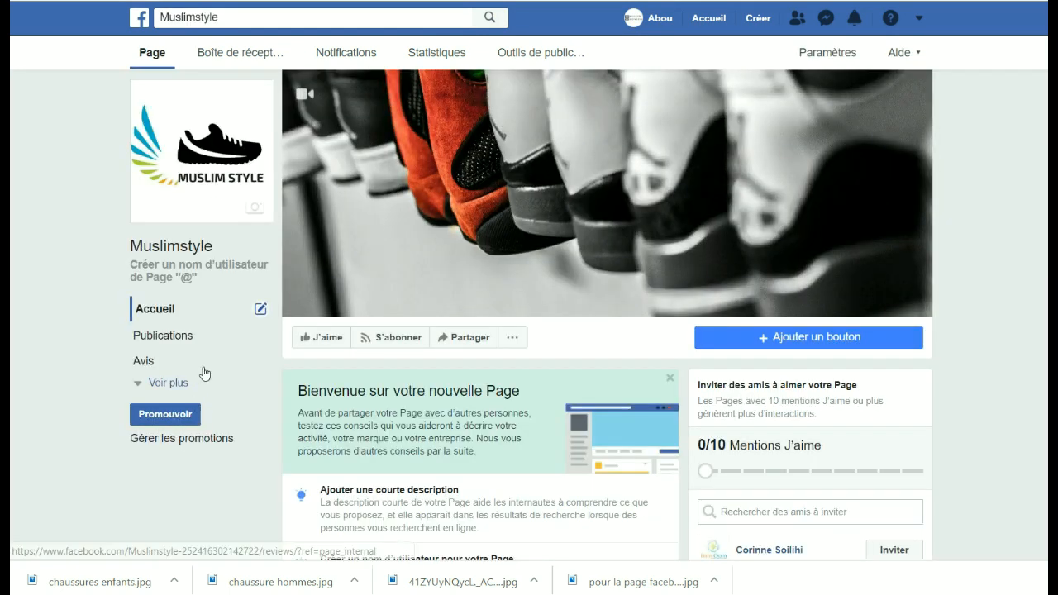
{"action": "left_click", "coordinate": [170, 385]}
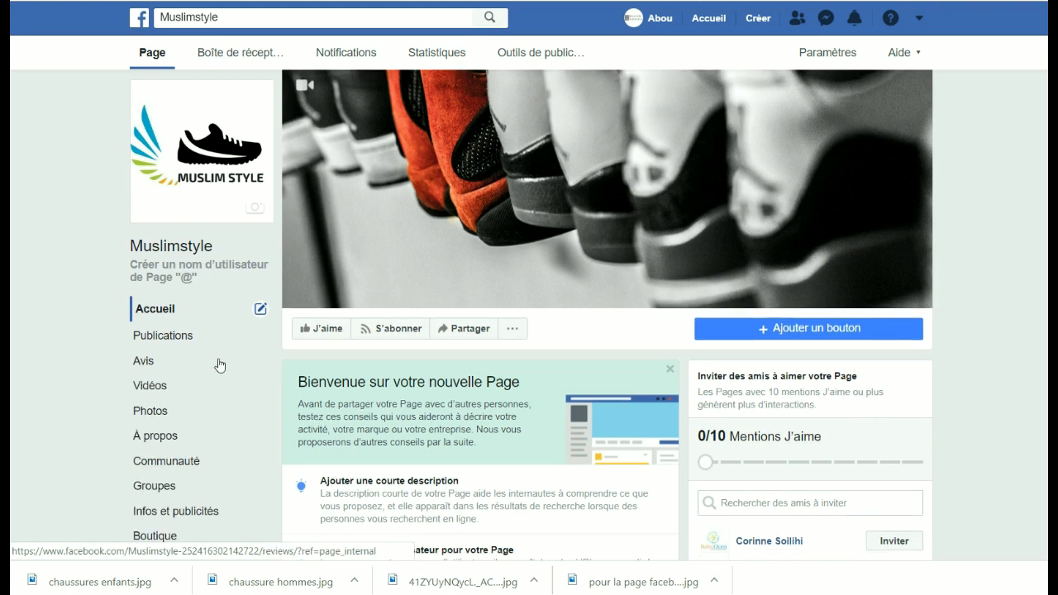
{"action": "scroll", "coordinate": [213, 372], "scroll_direction": "down", "scroll_amount": 2}
{"action": "scroll", "coordinate": [198, 388], "scroll_direction": "down", "scroll_amount": 1}
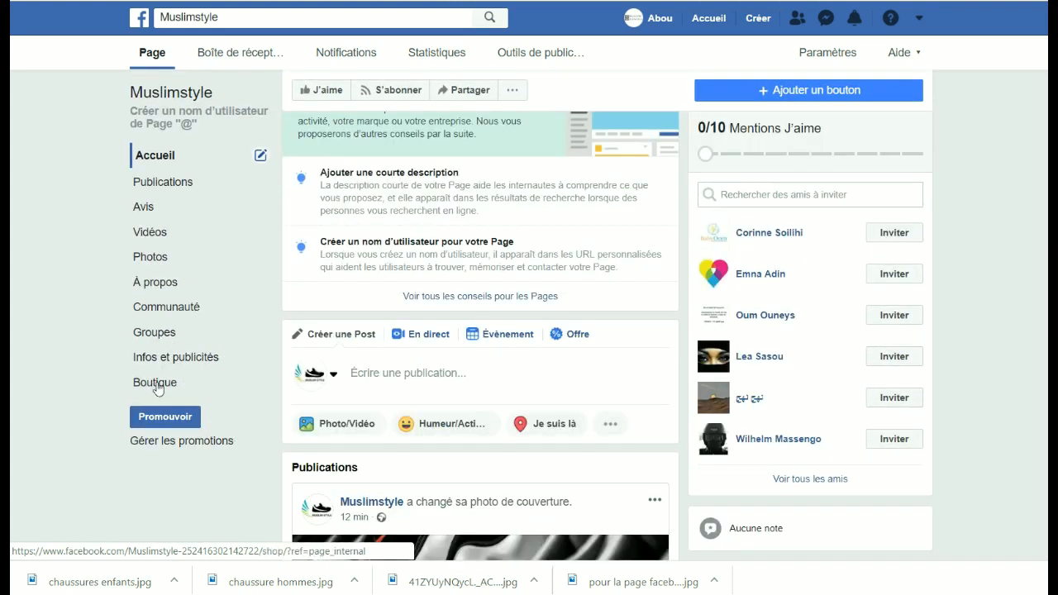
{"action": "left_click", "coordinate": [154, 383]}
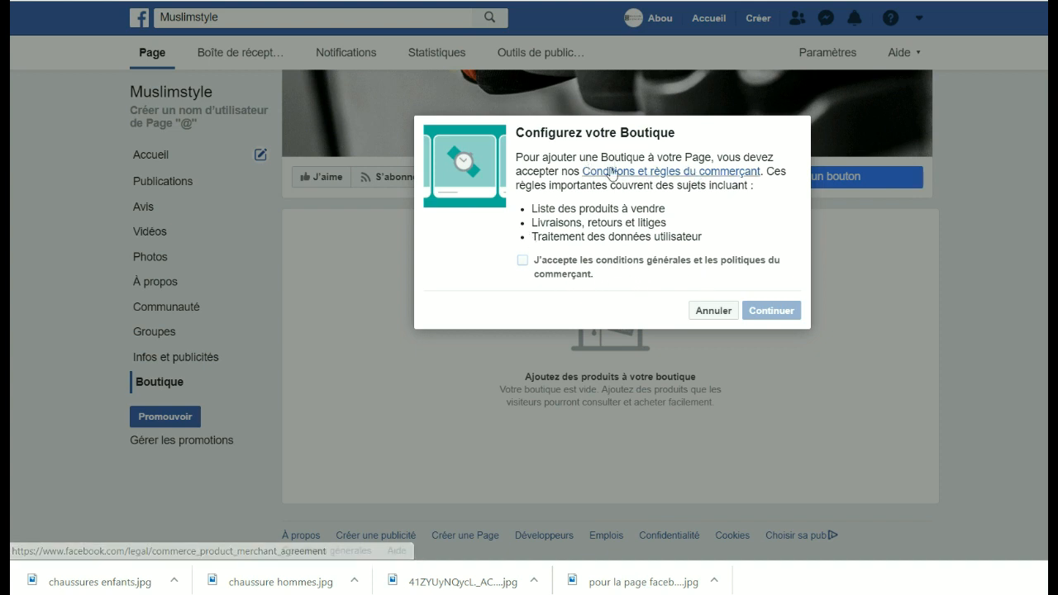
Configure the shop by accepting the merchant terms, with payment on another website and Euro as the currency.
{"action": "left_click", "coordinate": [521, 262]}
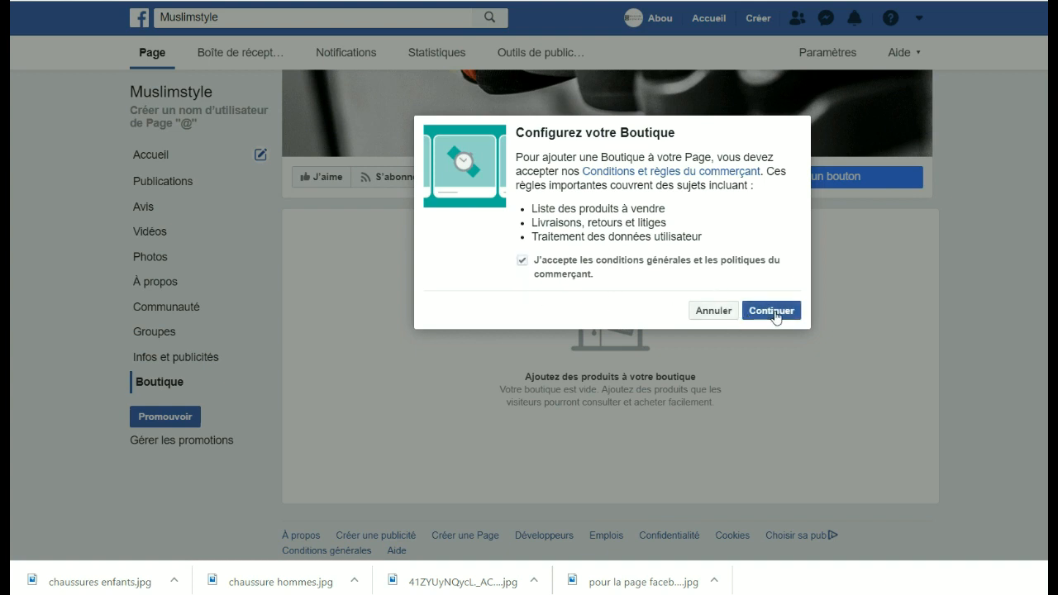
{"action": "left_click", "coordinate": [776, 314]}
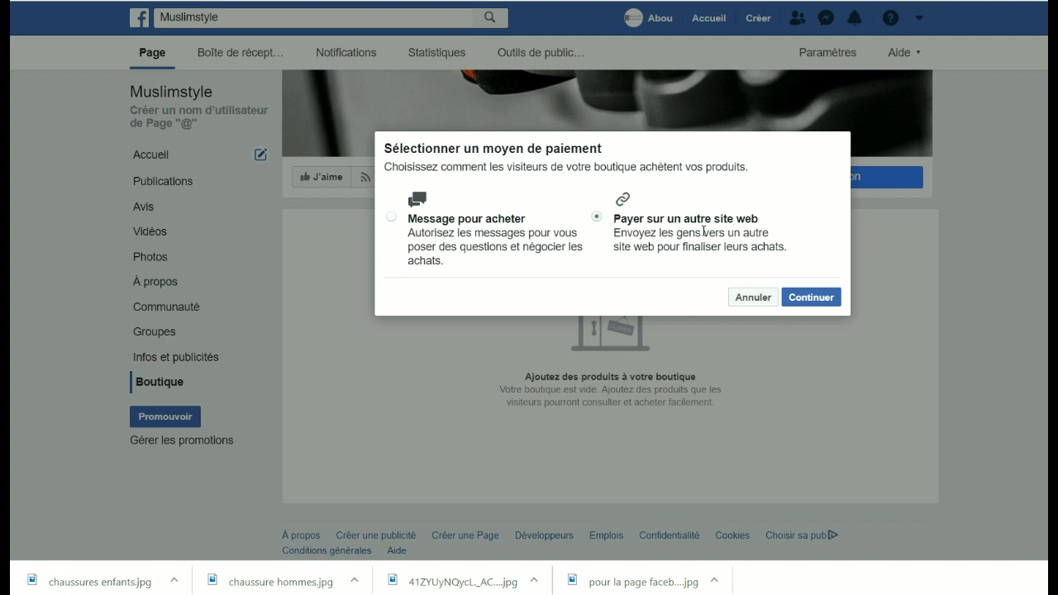
{"action": "left_click", "coordinate": [807, 299]}
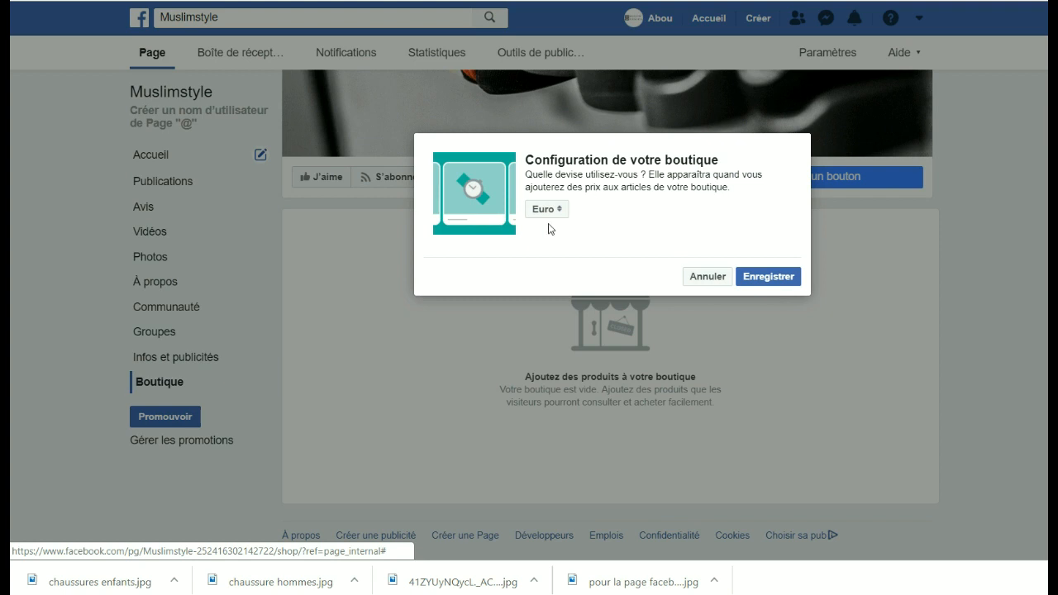
{"action": "left_click", "coordinate": [763, 281]}
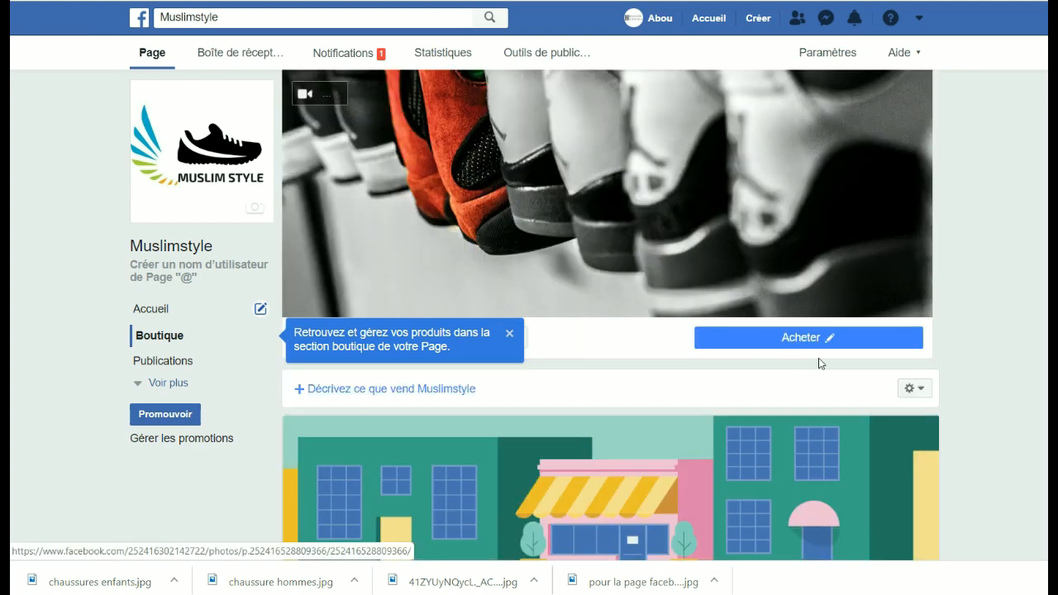
Describe what the shop sells as "Boutique e-commerce sur la vente de chaussures" and save the description.
{"action": "scroll", "coordinate": [754, 461], "scroll_direction": "down", "scroll_amount": 2}
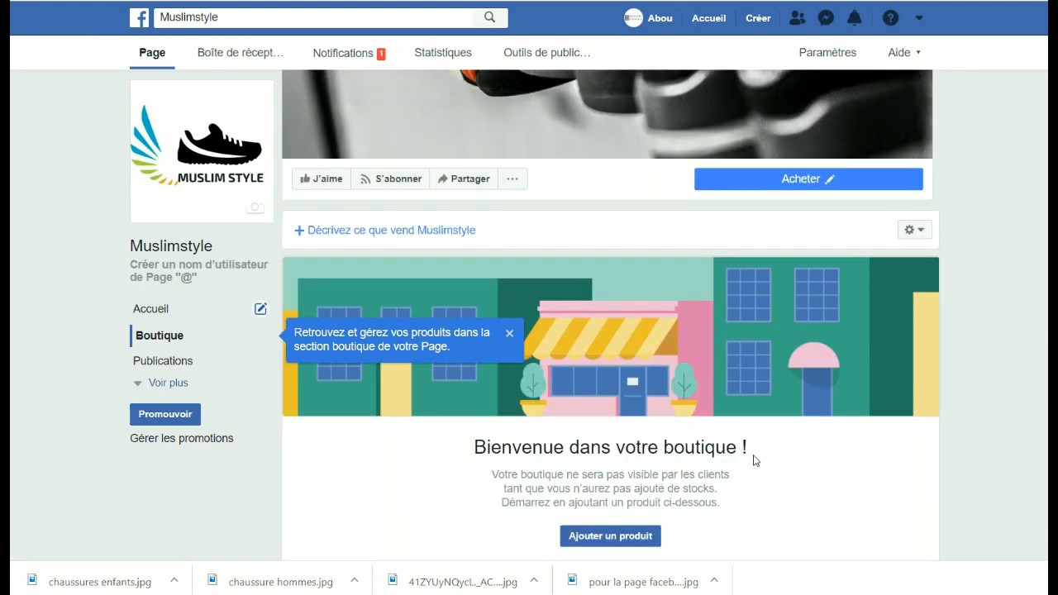
{"action": "scroll", "coordinate": [459, 212], "scroll_direction": "up", "scroll_amount": 2}
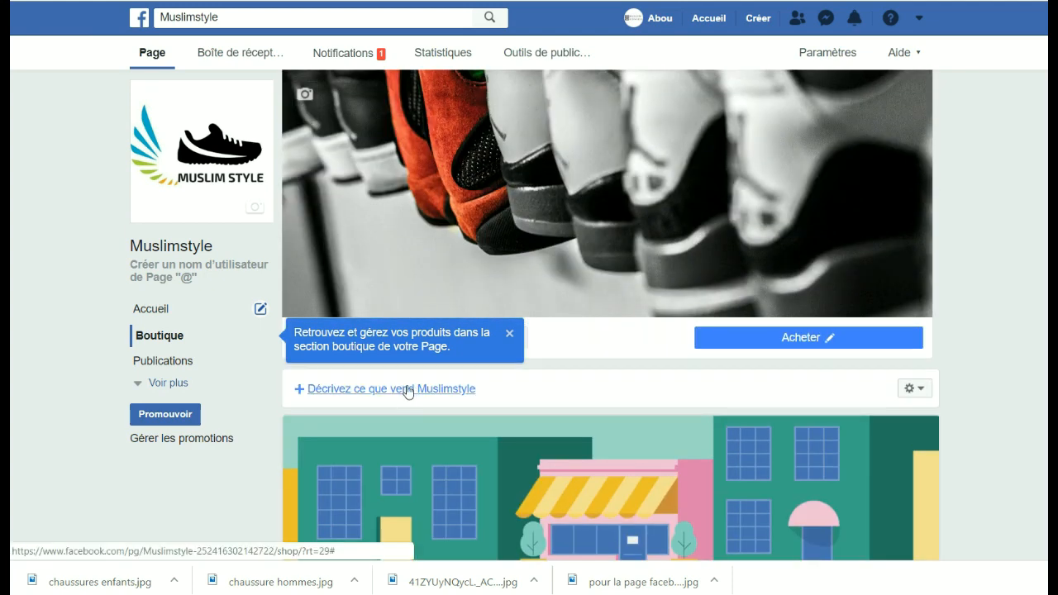
{"action": "left_click", "coordinate": [407, 387]}
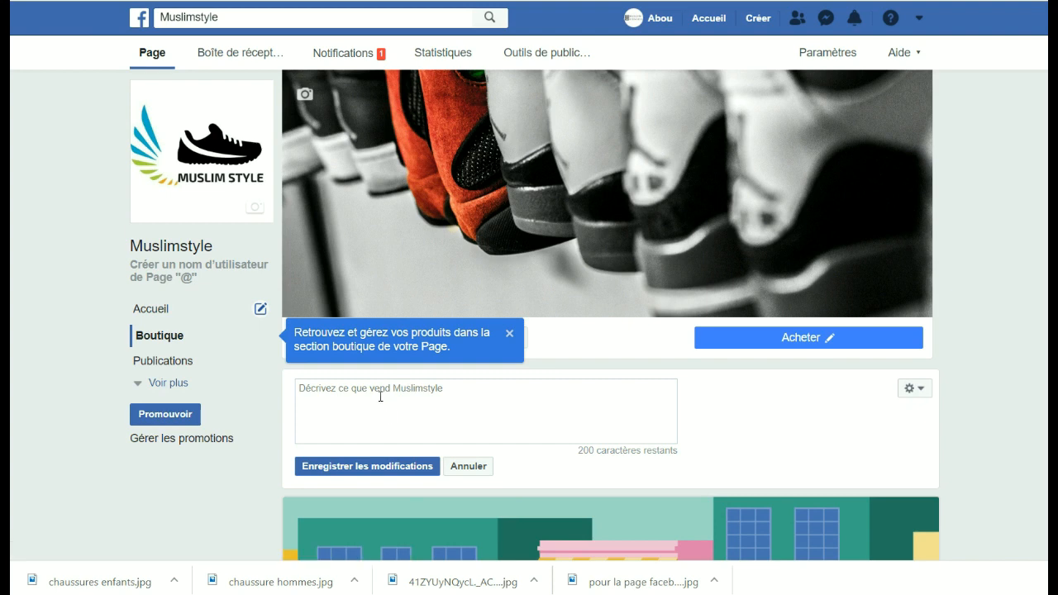
{"action": "type", "text": "Boutique"}
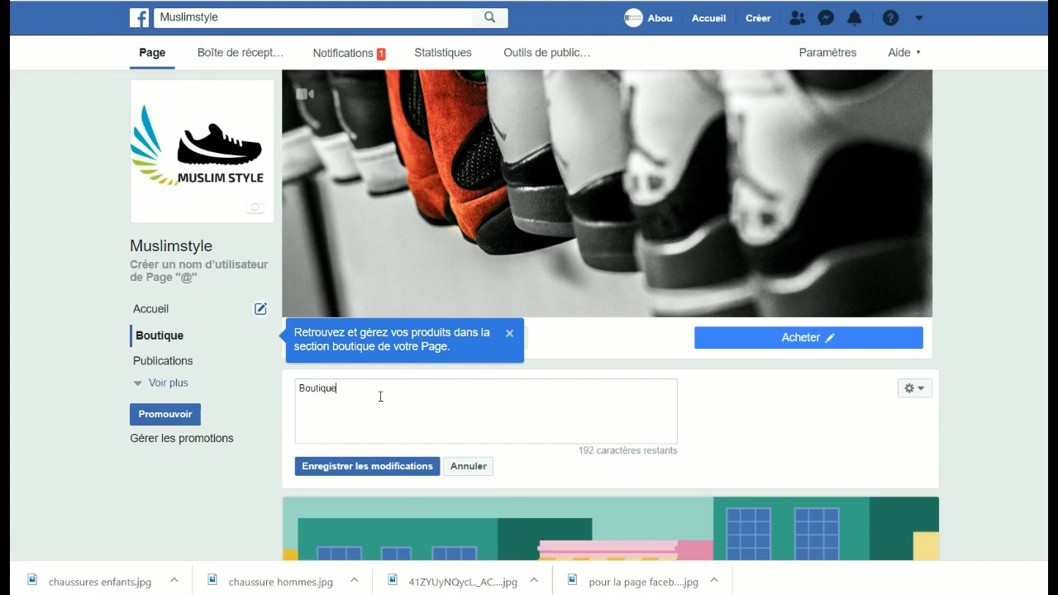
{"action": "type", "text": " ecommerce sur lavente de chaus"}
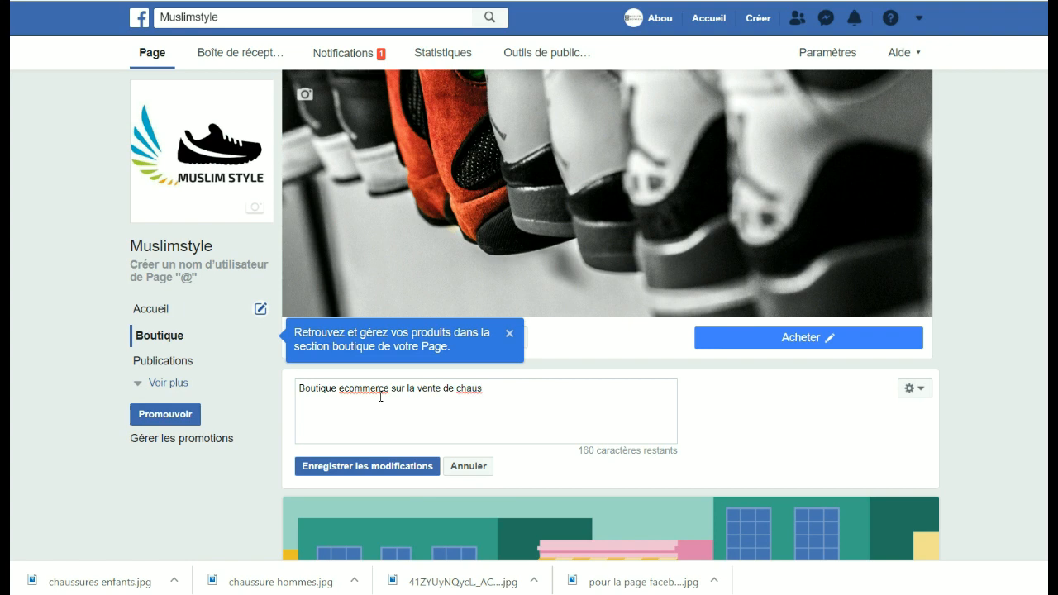
{"action": "type", "text": "sures "}
{"action": "type", "text": "-"}
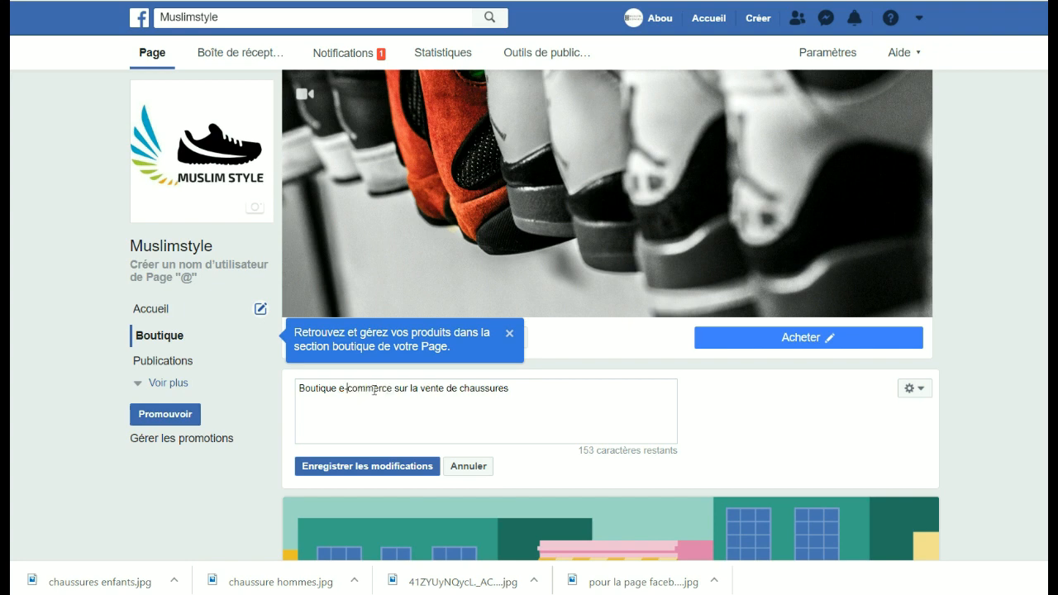
{"action": "left_click", "coordinate": [393, 474]}
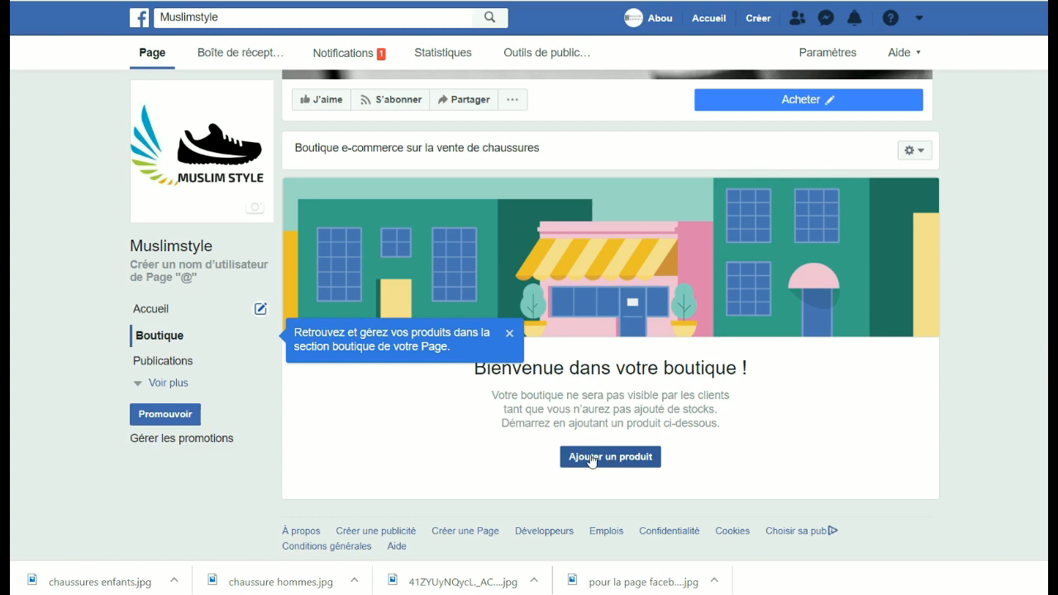
Start a new product and add the black shoe photo 41ZYUyNQycL._AC_US327_QL65_ from the Documents folder.
{"action": "left_click", "coordinate": [618, 459]}
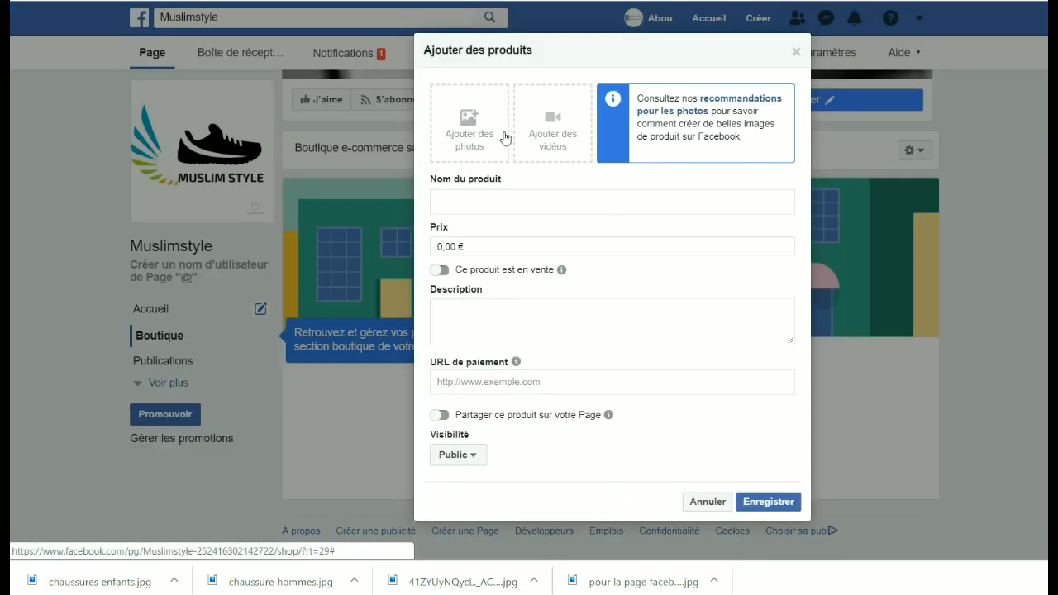
{"action": "left_click", "coordinate": [472, 137]}
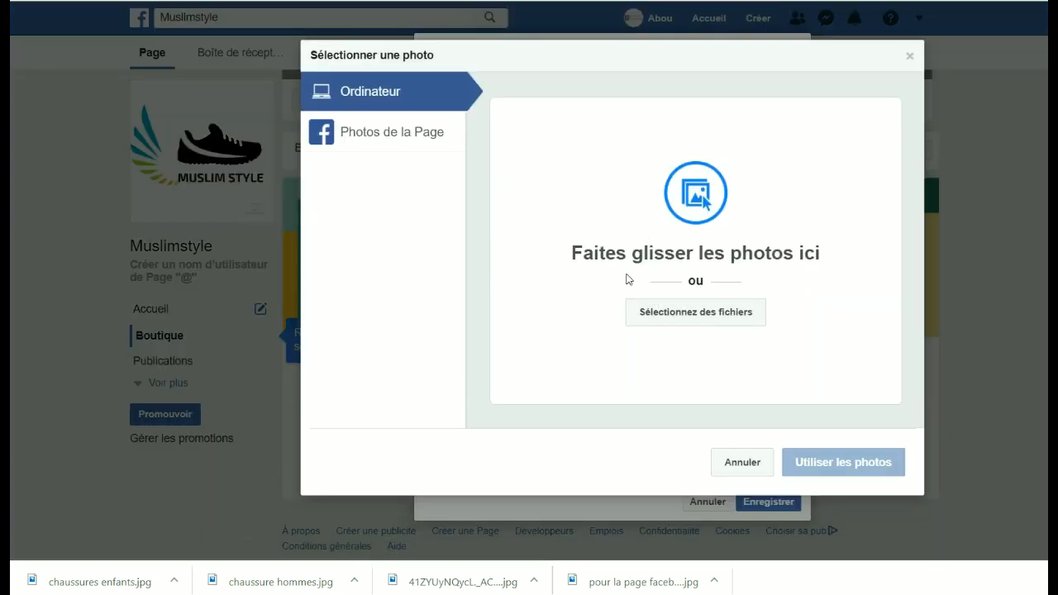
{"action": "left_click", "coordinate": [685, 319]}
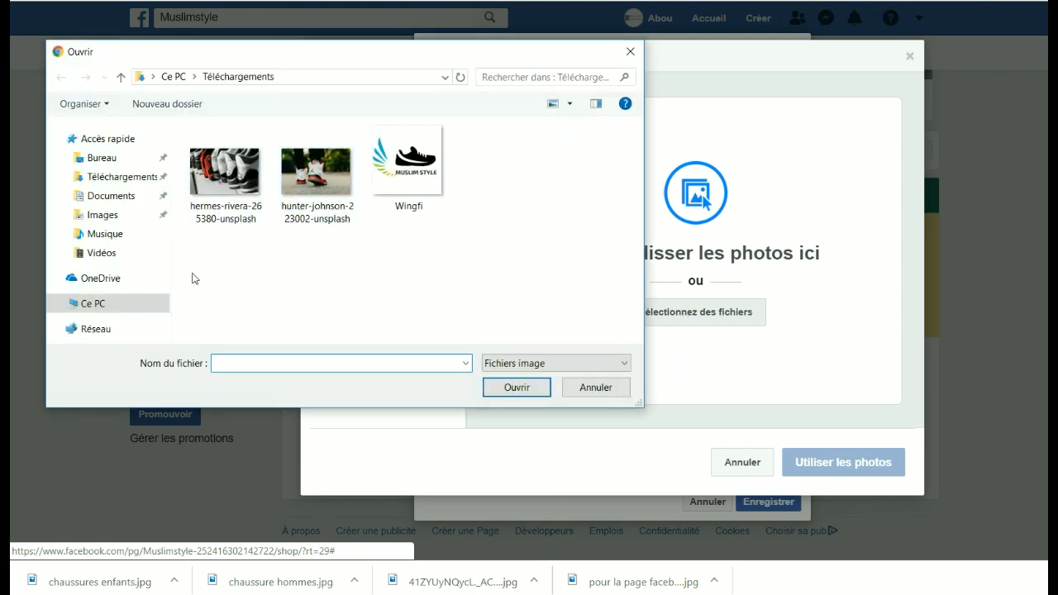
{"action": "left_click", "coordinate": [117, 220]}
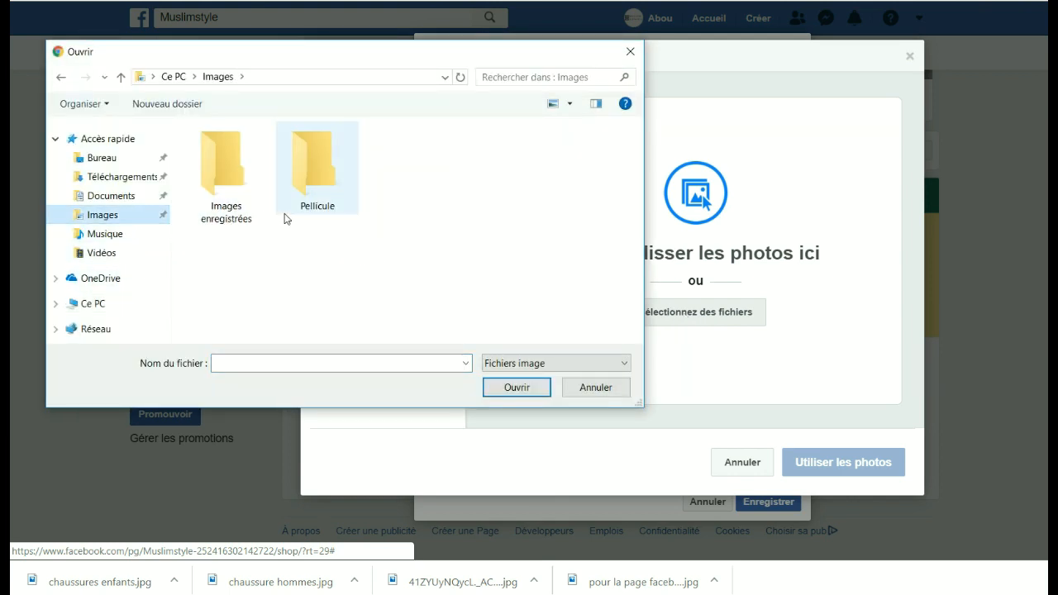
{"action": "double_click", "coordinate": [249, 213]}
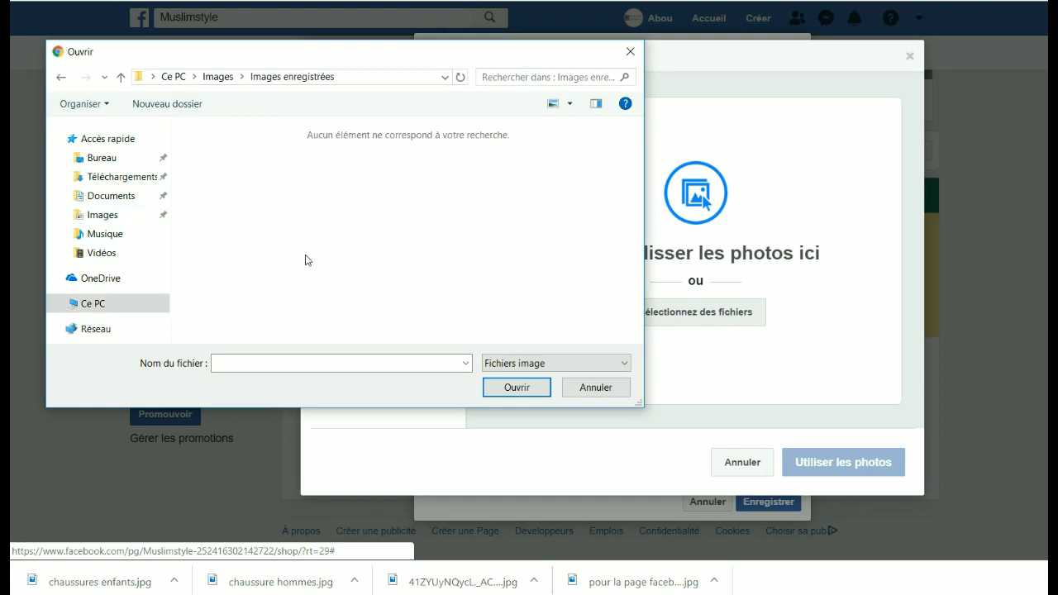
{"action": "left_click", "coordinate": [113, 201]}
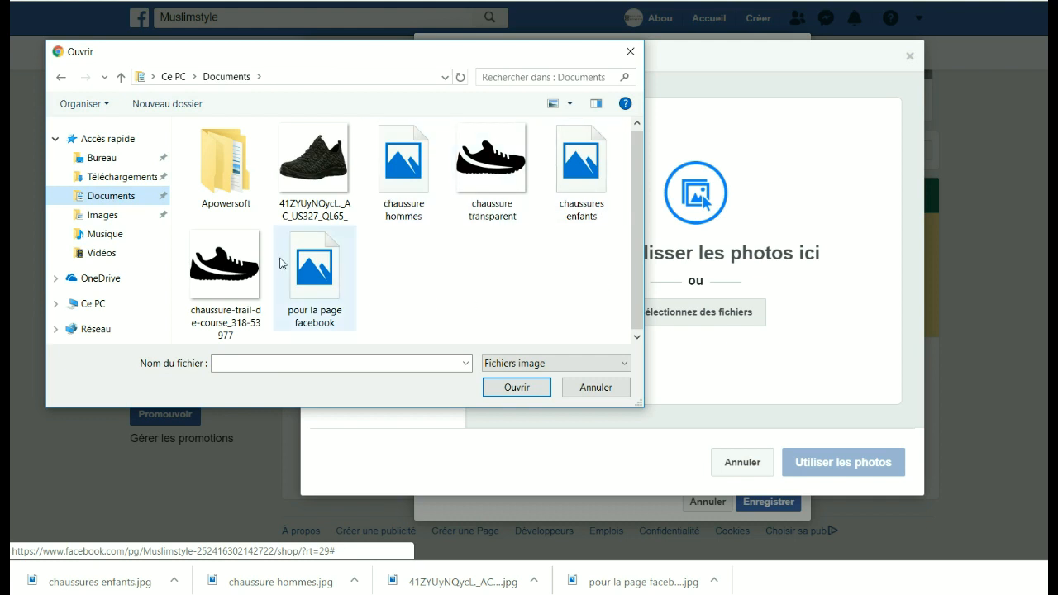
{"action": "left_click", "coordinate": [320, 189]}
{"action": "left_click", "coordinate": [515, 388]}
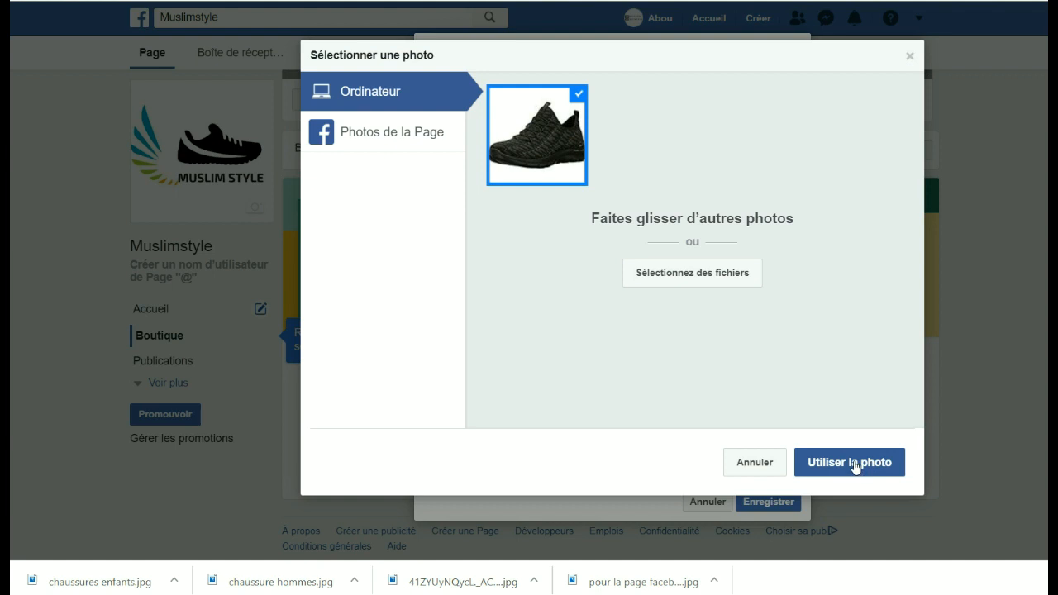
{"action": "left_click", "coordinate": [855, 463]}
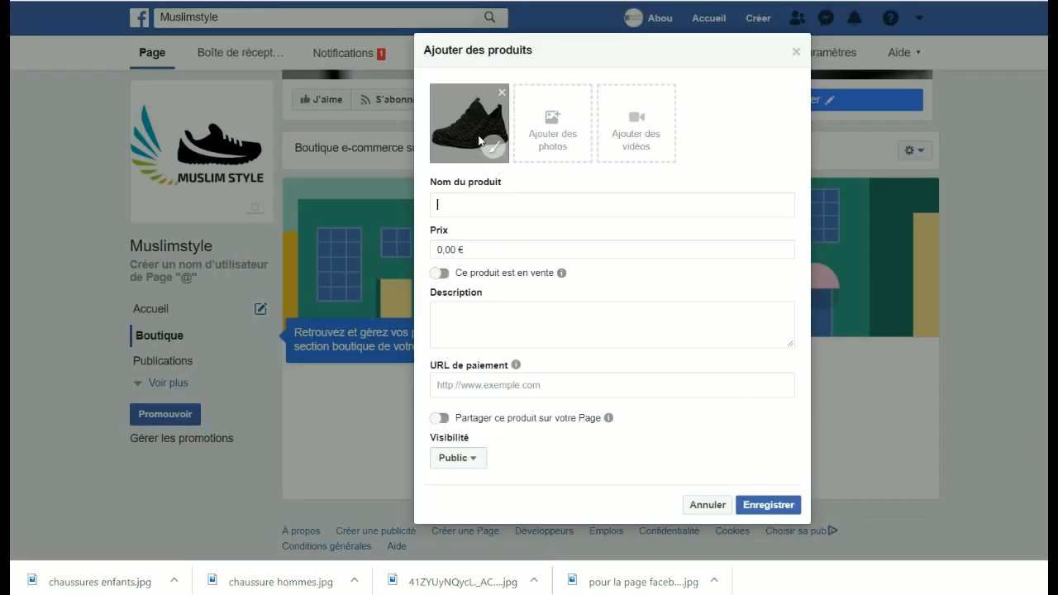
Name the product "chaussure hommes".
{"action": "left_click", "coordinate": [489, 200]}
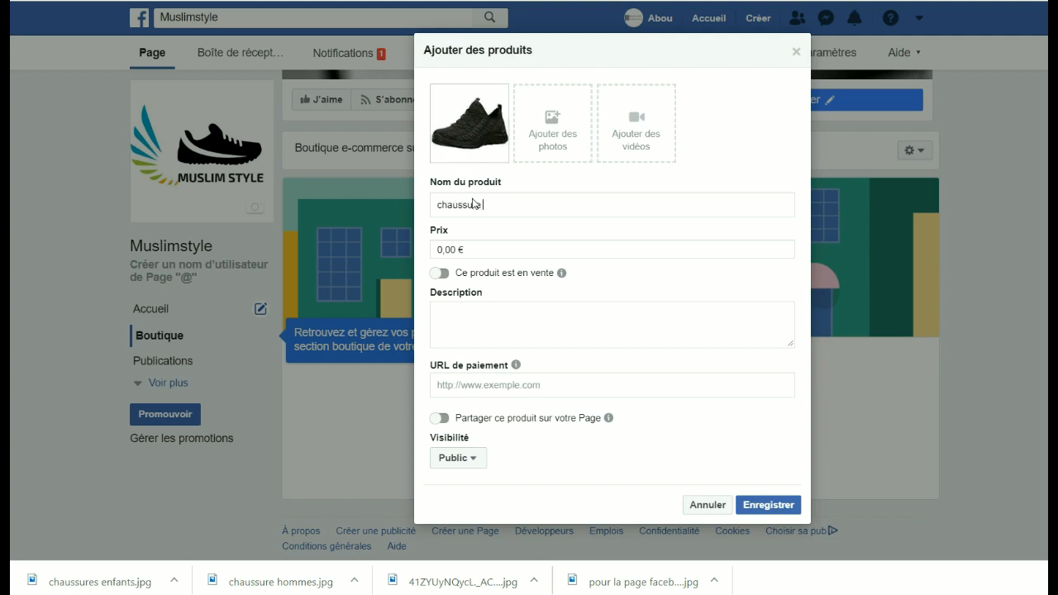
{"action": "type", "text": "mes"}
{"action": "left_click", "coordinate": [444, 250]}
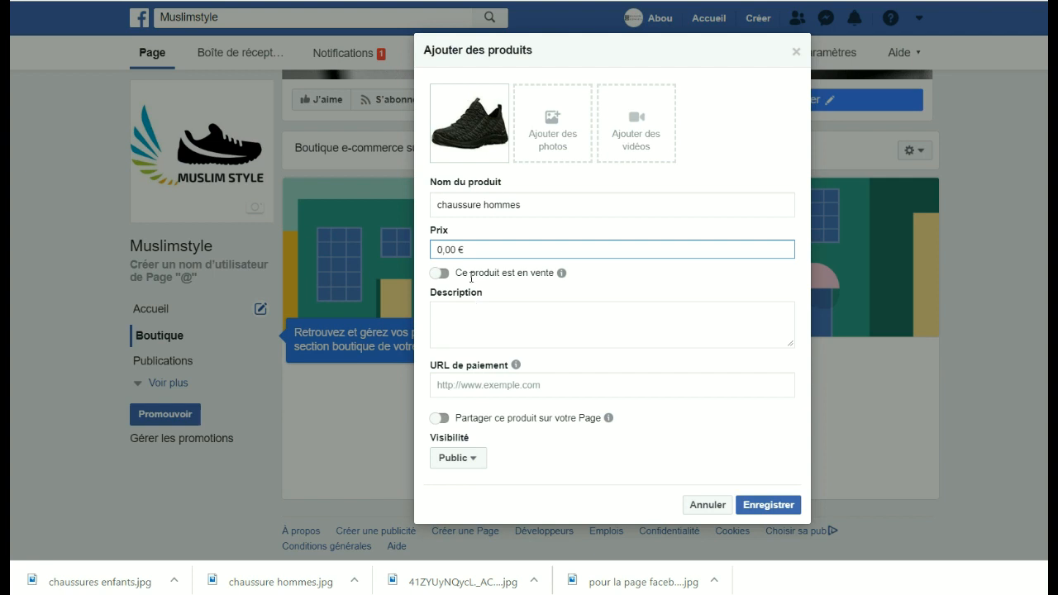
Find the black Skechers Flex Appeal 2.0-Insights shoe in the Amazon results and check its price on the product page.
{"action": "left_click", "coordinate": [485, 383]}
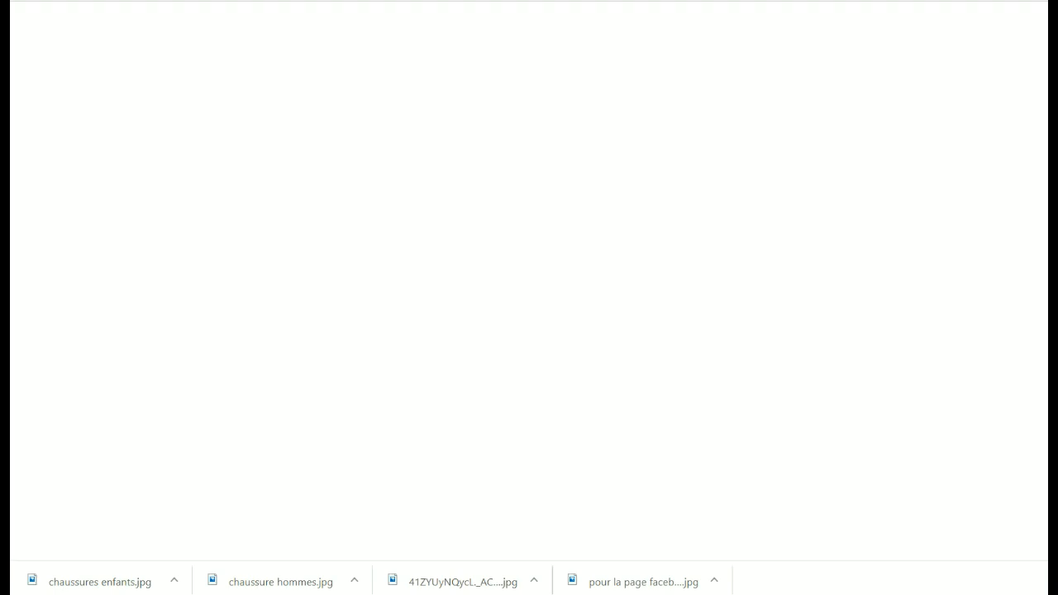
{"action": "scroll", "coordinate": [312, 158], "scroll_direction": "up", "scroll_amount": 7}
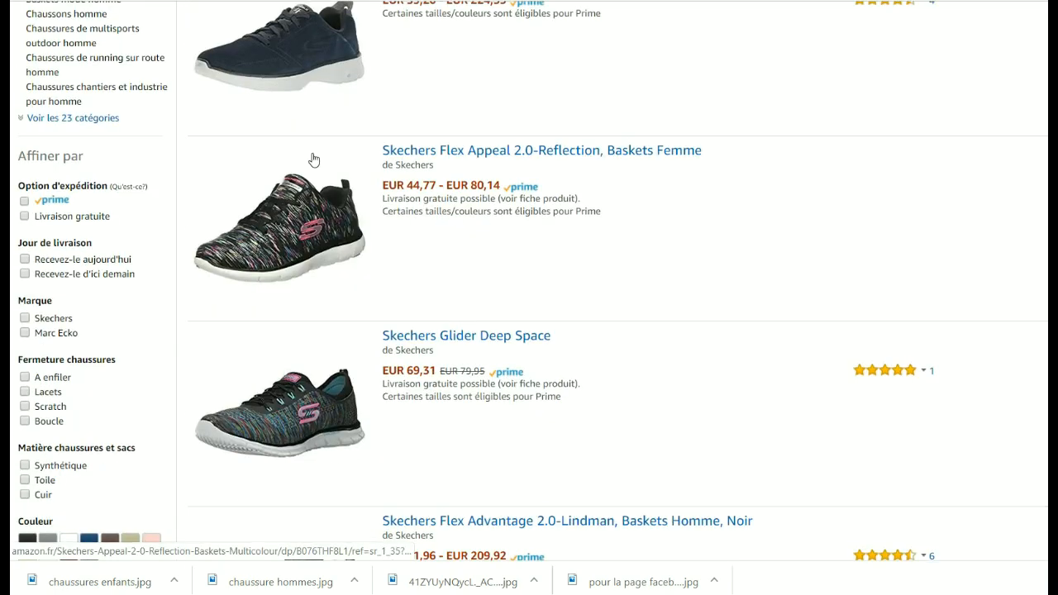
{"action": "scroll", "coordinate": [319, 175], "scroll_direction": "down", "scroll_amount": 5}
{"action": "scroll", "coordinate": [319, 175], "scroll_direction": "down", "scroll_amount": 10}
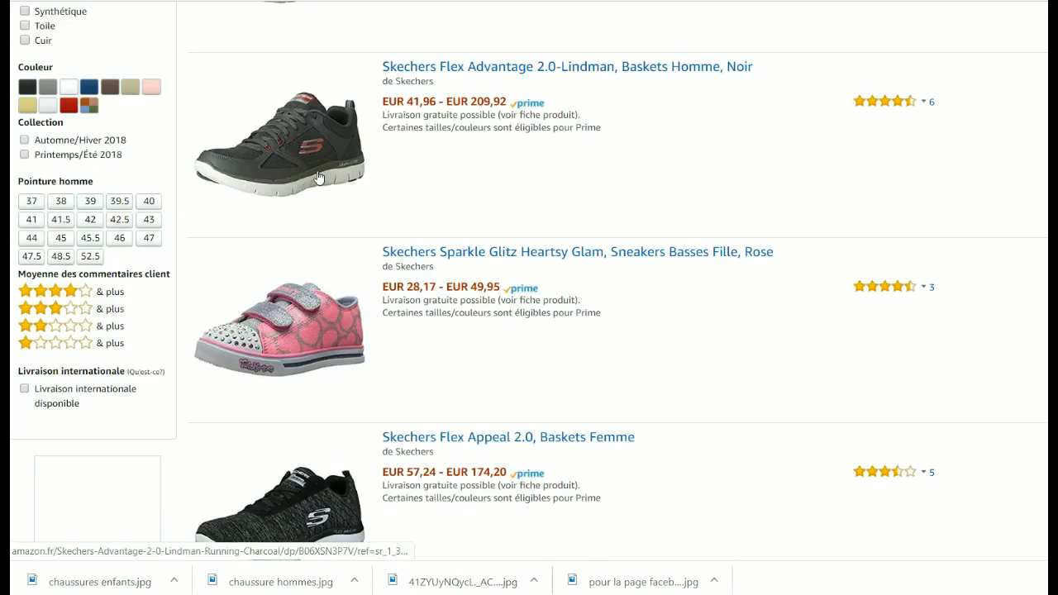
{"action": "scroll", "coordinate": [319, 176], "scroll_direction": "up", "scroll_amount": 2}
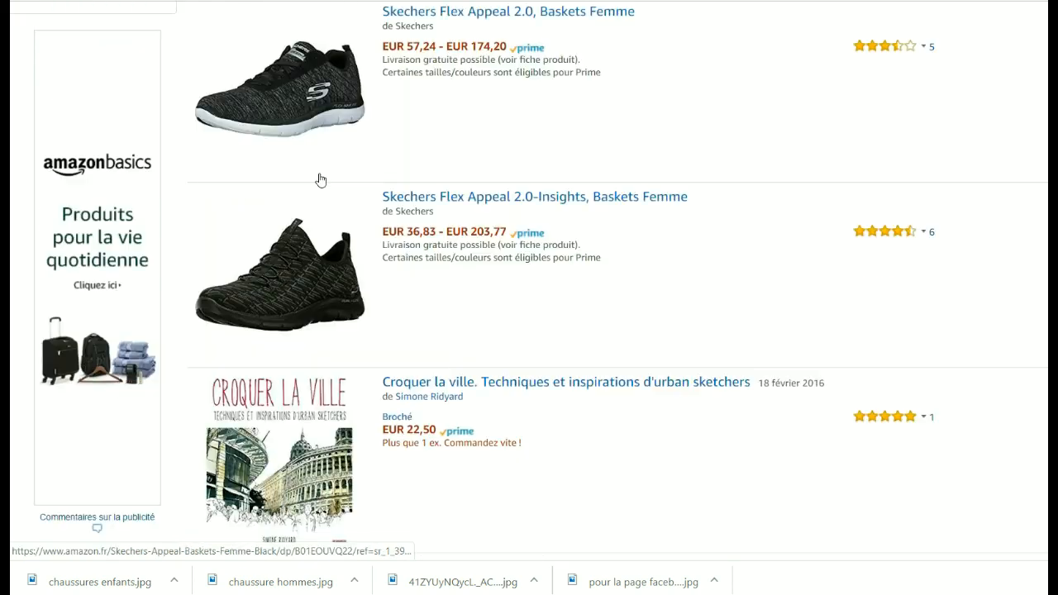
{"action": "left_click", "coordinate": [425, 201]}
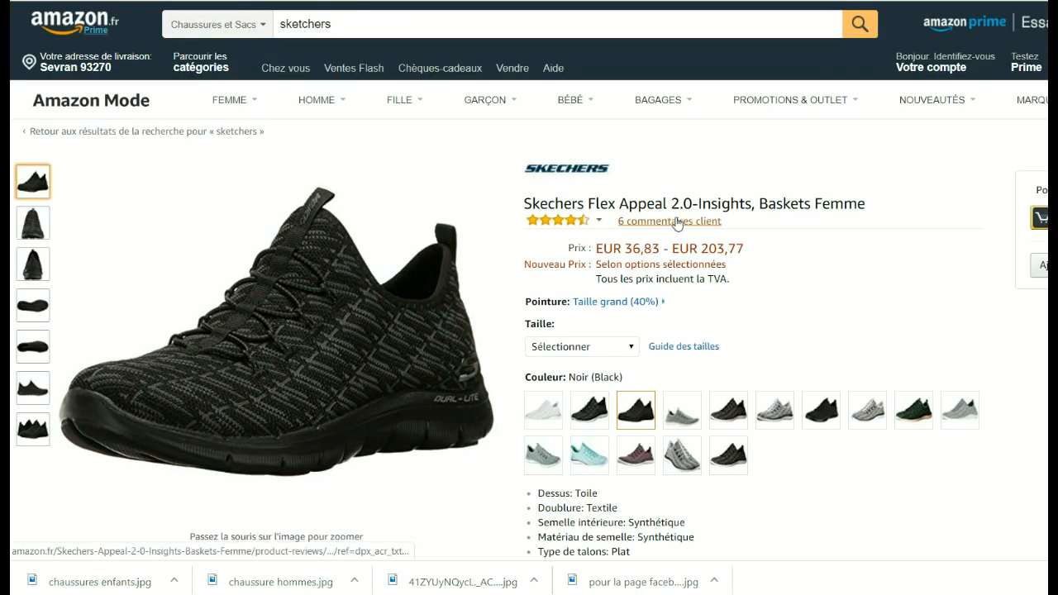
{"action": "scroll", "coordinate": [708, 259], "scroll_direction": "down", "scroll_amount": 1}
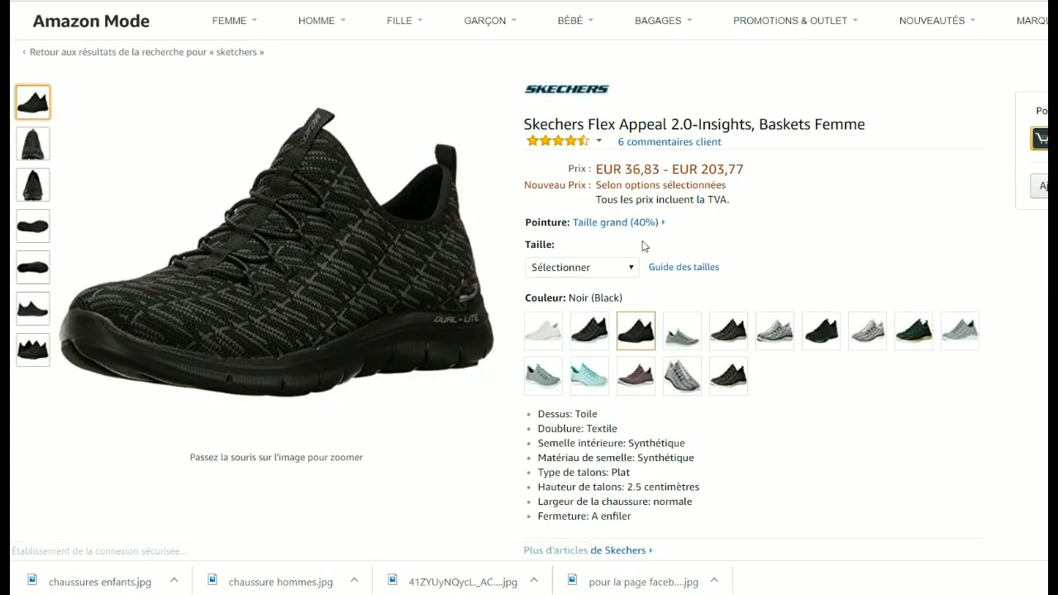
{"action": "scroll", "coordinate": [707, 259], "scroll_direction": "down", "scroll_amount": 2}
{"action": "scroll", "coordinate": [610, 134], "scroll_direction": "up", "scroll_amount": 1}
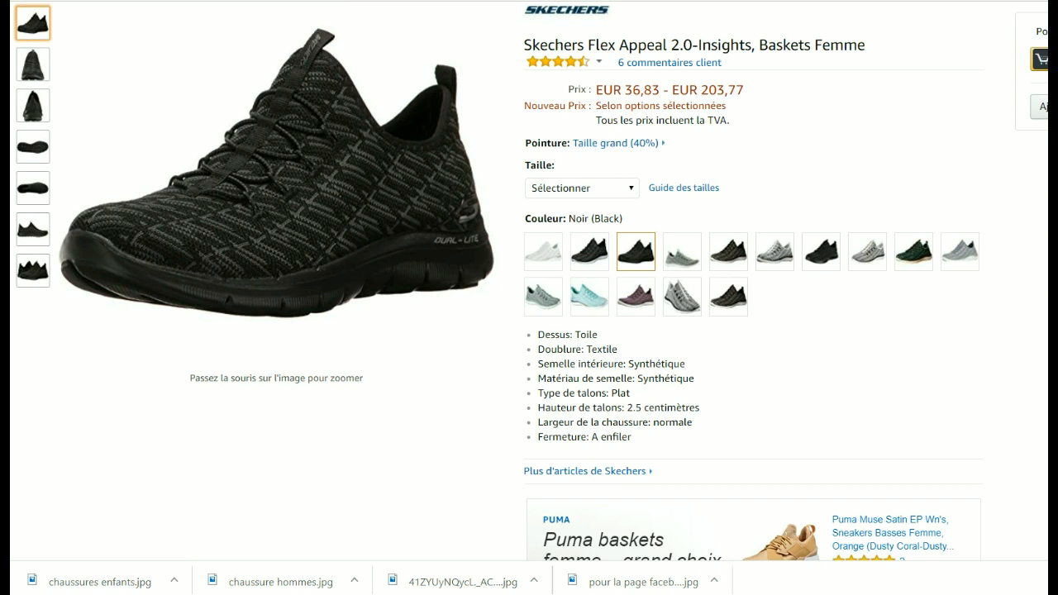
Back in the Facebook product form, set the price to 36,83 € and the description to "Chaussures pour hommes".
{"action": "left_click", "coordinate": [661, 1]}
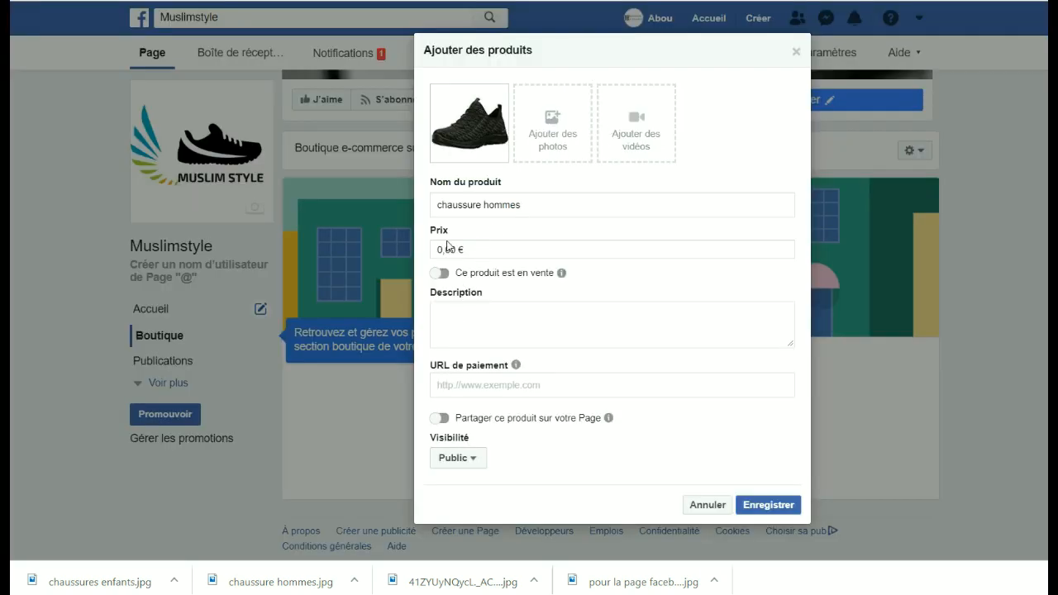
{"action": "left_click_drag", "start_coordinate": [444, 250], "coordinate": [398, 261]}
{"action": "type", "text": "36"}
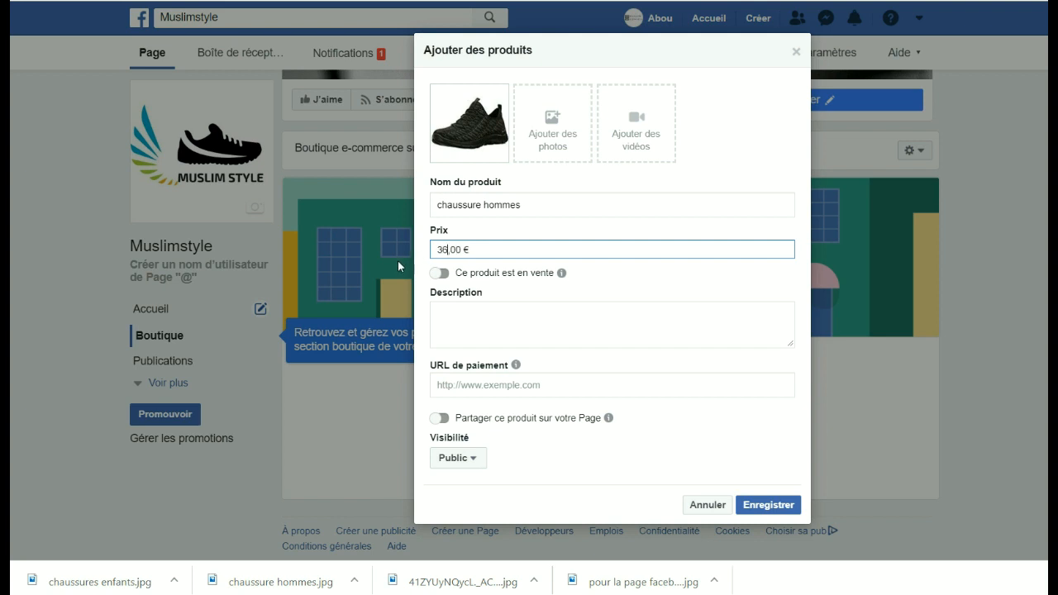
{"action": "key", "text": "BackSpace"}
{"action": "key", "text": "Delete"}
{"action": "key", "text": "BackSpace"}
{"action": "type", "text": "83"}
{"action": "left_click", "coordinate": [477, 317]}
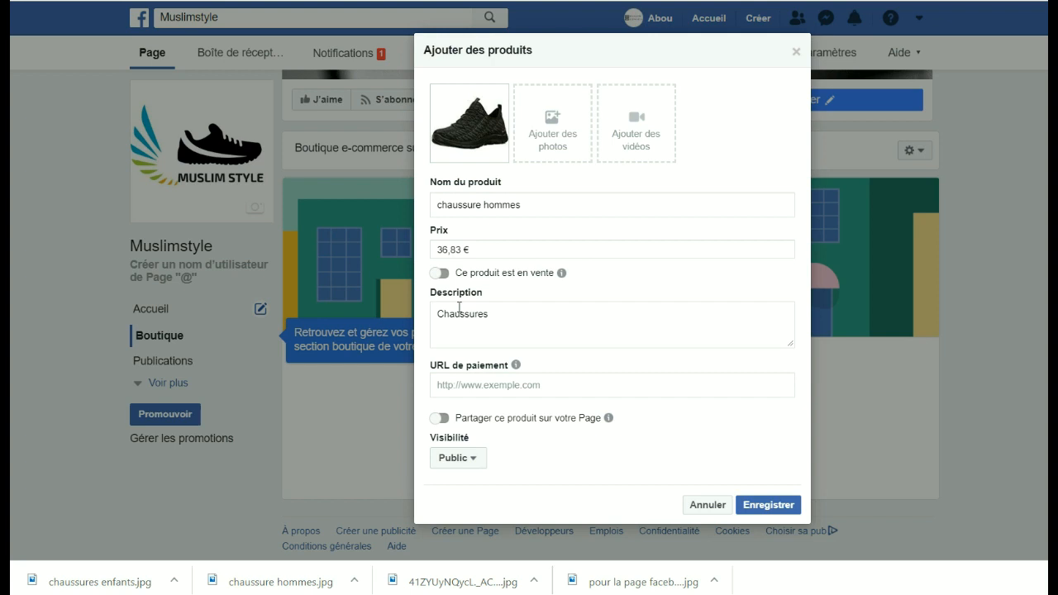
{"action": "type", "text": "Chaussures pour hommes"}
Paste the address of the Skechers Flex Appeal 2.0-Insights page on Amazon as the product's payment URL.
{"action": "left_click", "coordinate": [470, 388]}
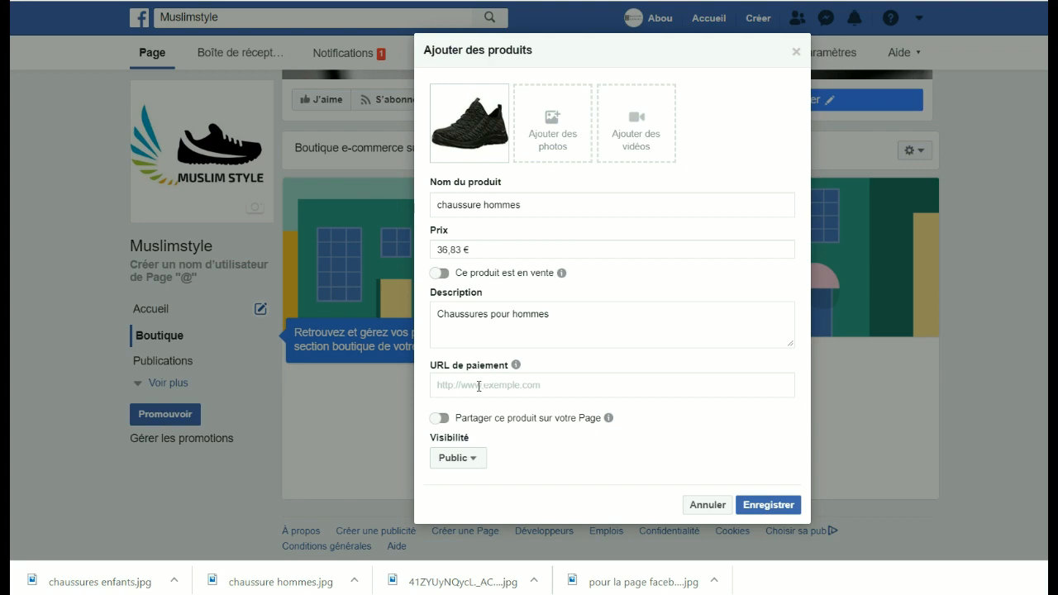
{"action": "left_click", "coordinate": [231, 1]}
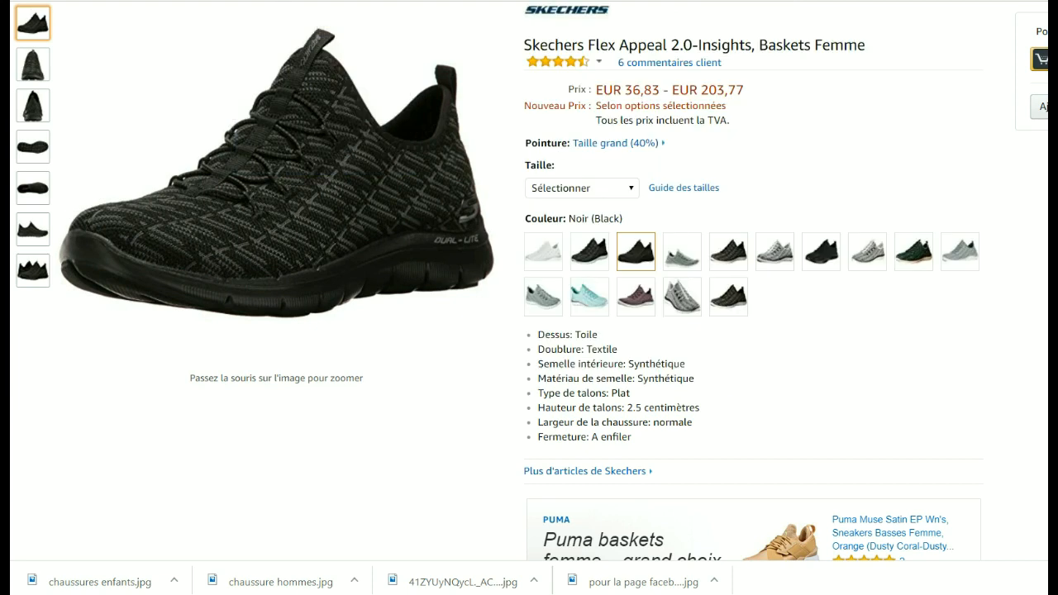
{"action": "left_click", "coordinate": [711, 0]}
{"action": "right_click", "coordinate": [471, 383]}
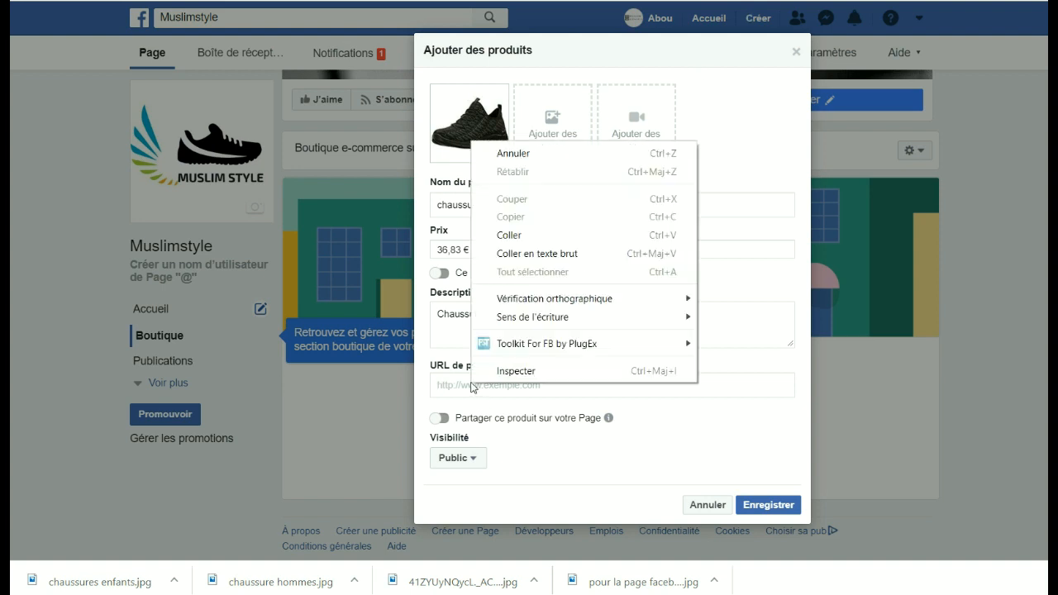
{"action": "left_click", "coordinate": [522, 236]}
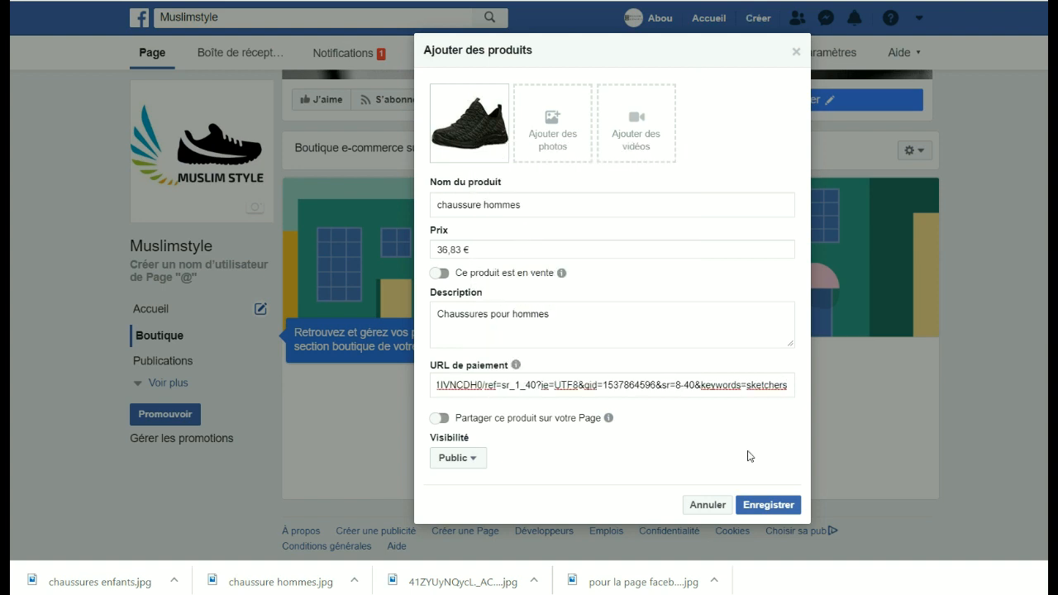
Enable sharing the product on the Page and keep its visibility set to Public.
{"action": "left_click", "coordinate": [438, 424]}
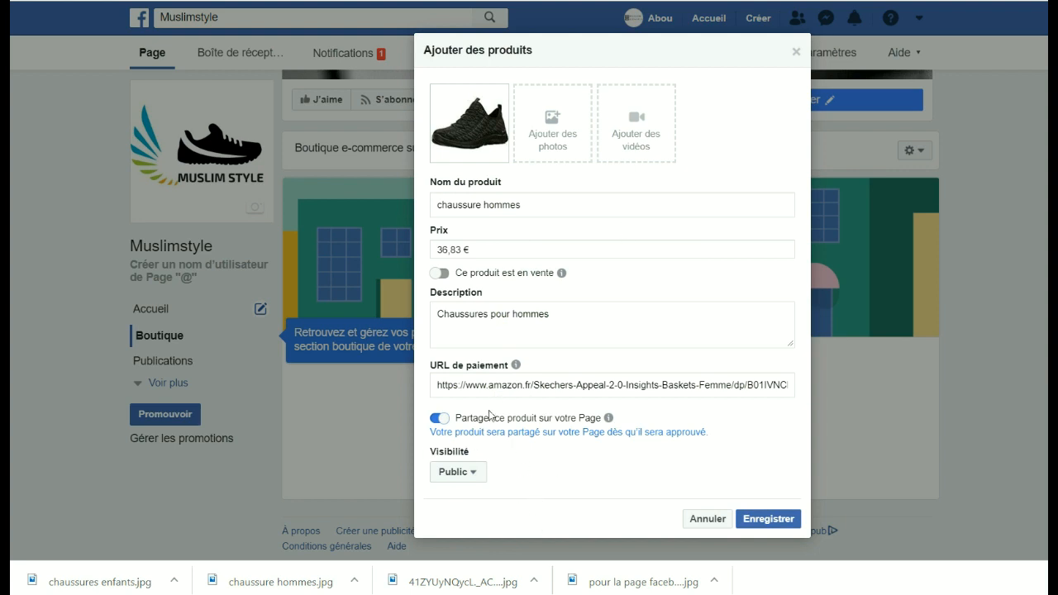
{"action": "left_click", "coordinate": [440, 420]}
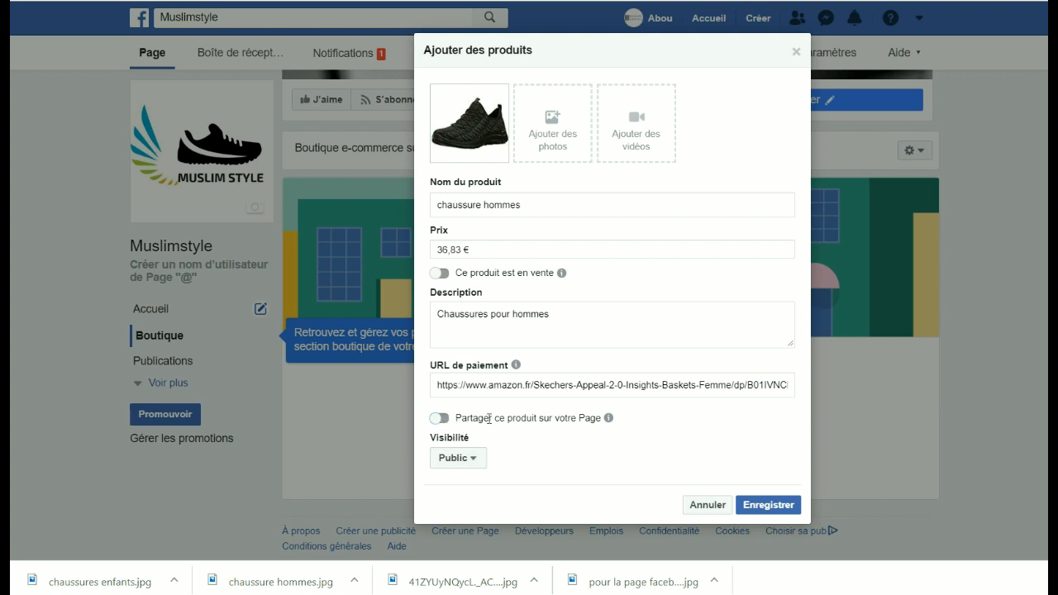
{"action": "left_click", "coordinate": [466, 458]}
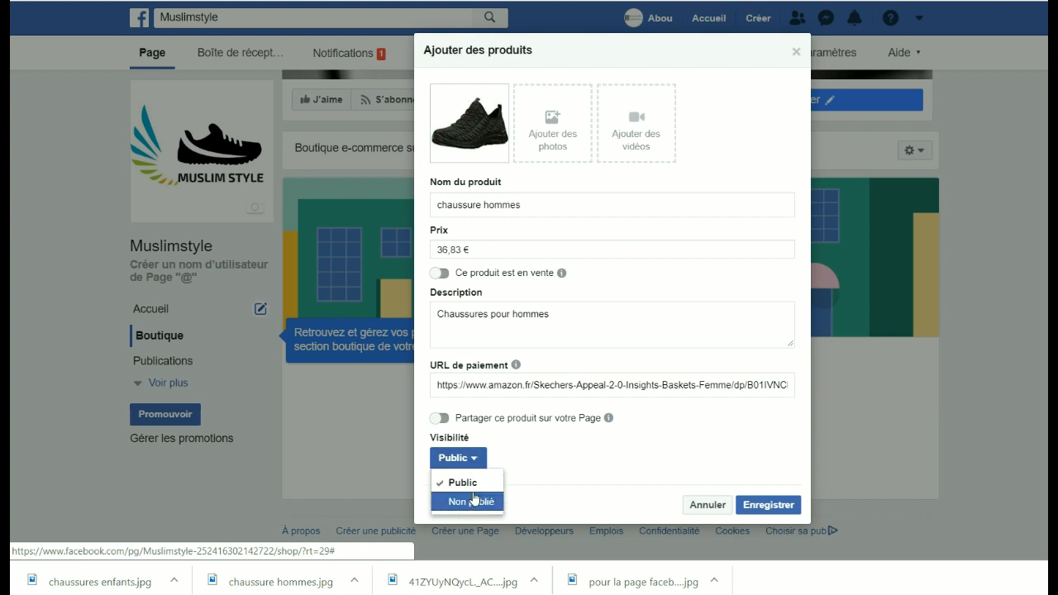
{"action": "left_click", "coordinate": [501, 453]}
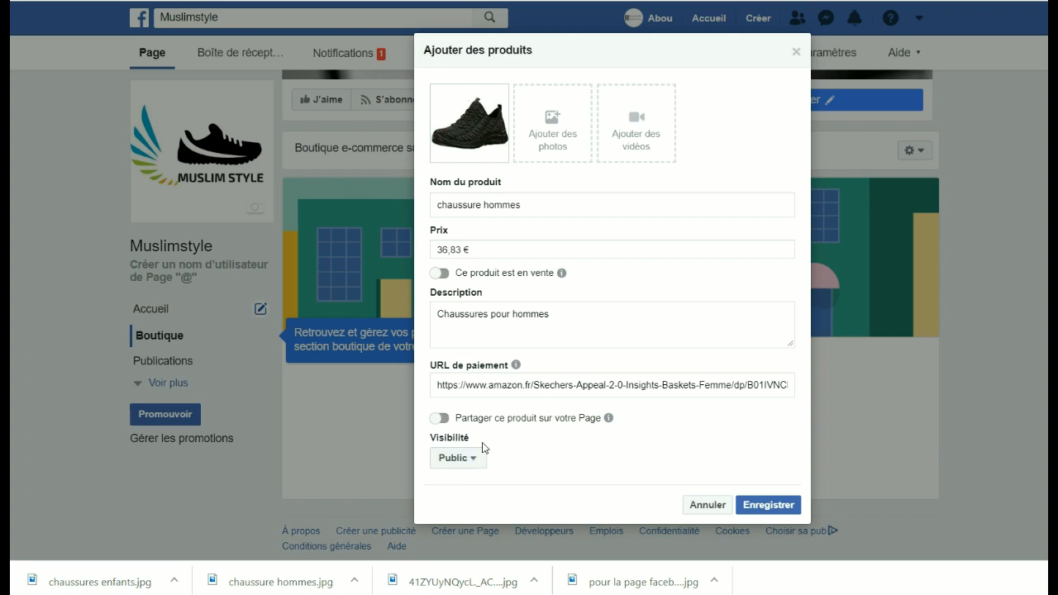
{"action": "left_click", "coordinate": [440, 419]}
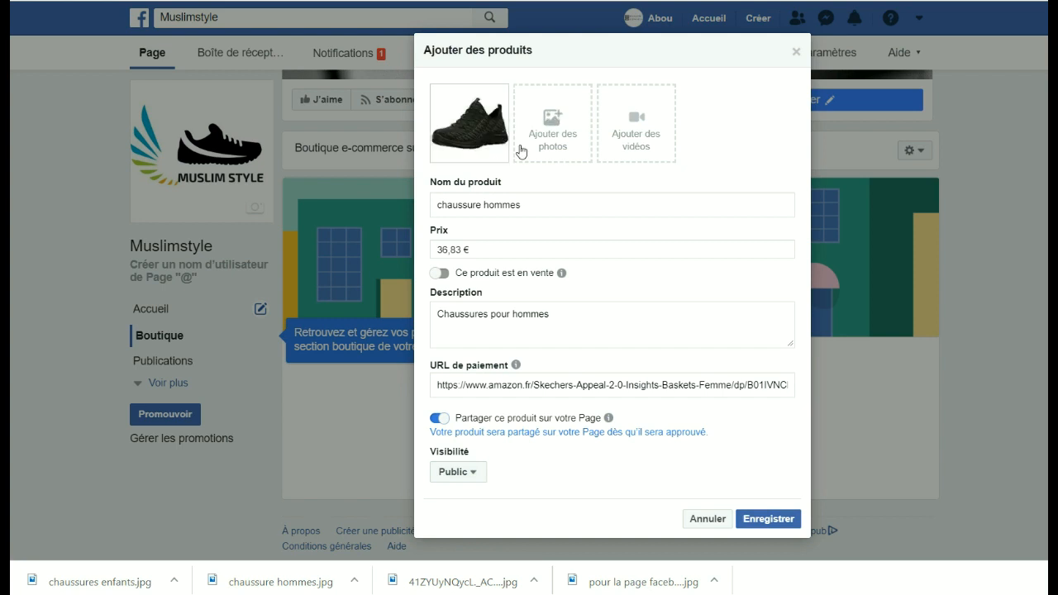
{"action": "mouse_move", "coordinate": [495, 138]}
{"action": "left_click", "coordinate": [439, 274]}
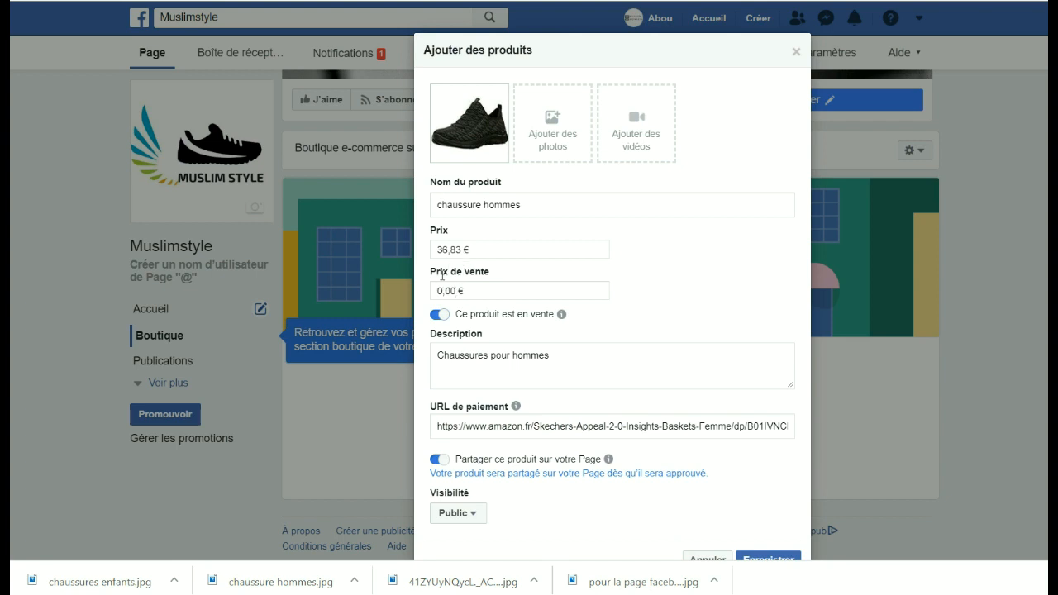
{"action": "left_click", "coordinate": [470, 289]}
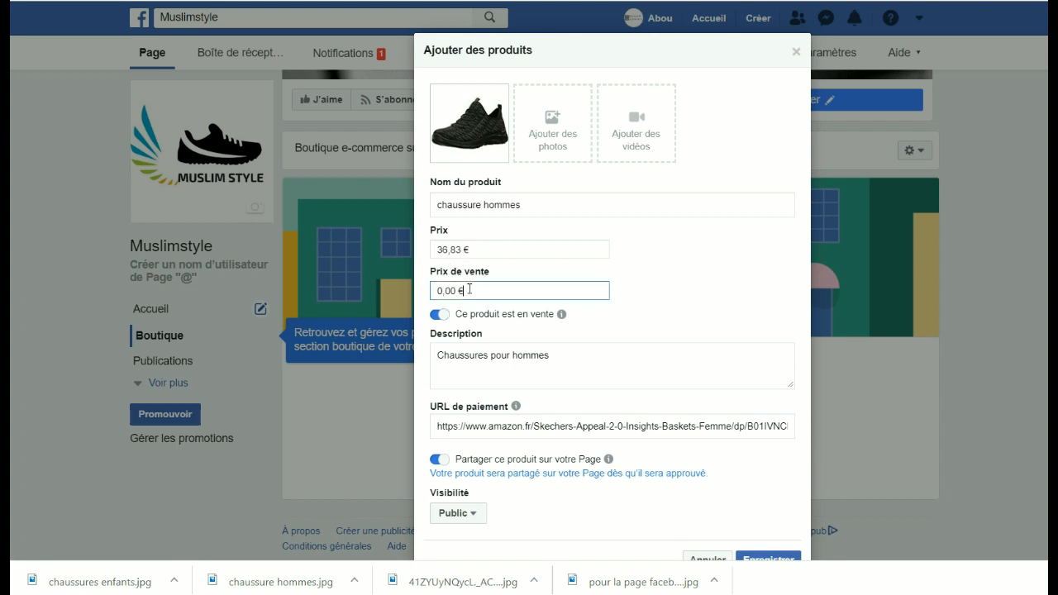
{"action": "left_click_drag", "start_coordinate": [470, 292], "coordinate": [439, 293]}
{"action": "left_click", "coordinate": [464, 291]}
{"action": "left_click", "coordinate": [441, 314]}
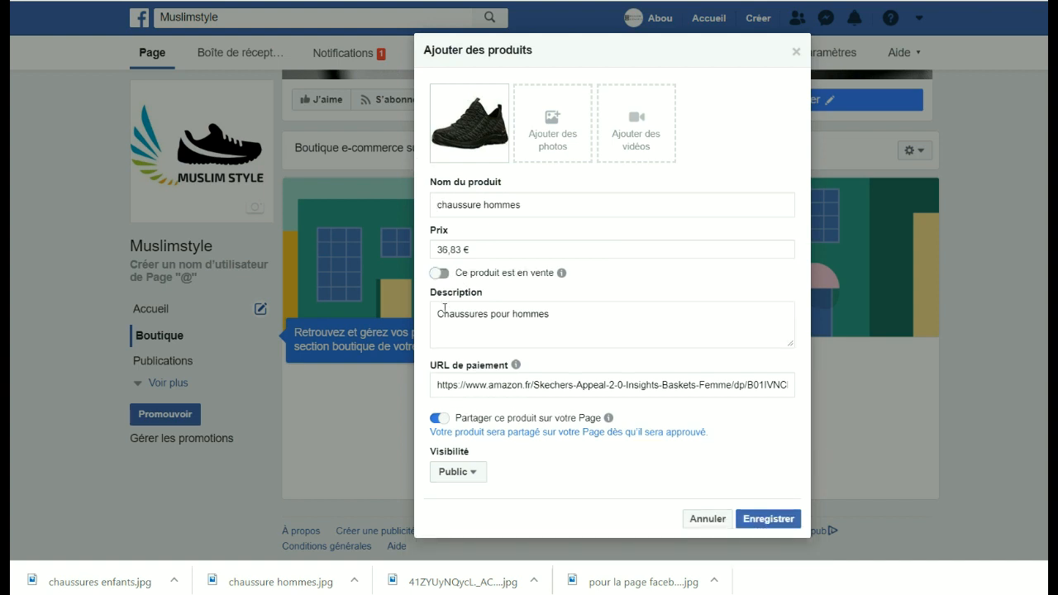
Save the first product and dismiss the confirmation and the tip about the shop section.
{"action": "left_click", "coordinate": [765, 527]}
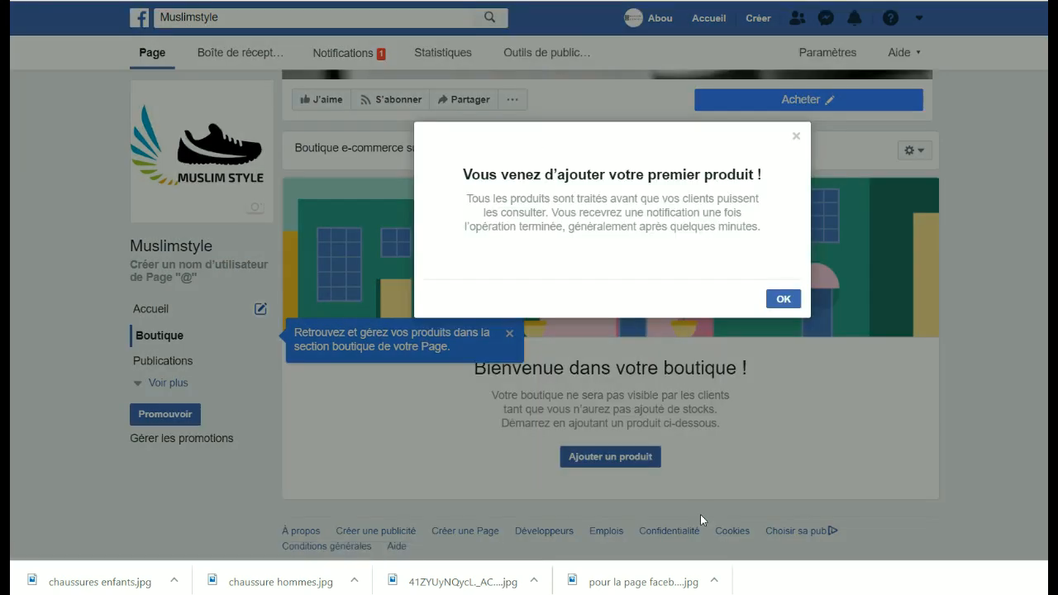
{"action": "left_click", "coordinate": [783, 300]}
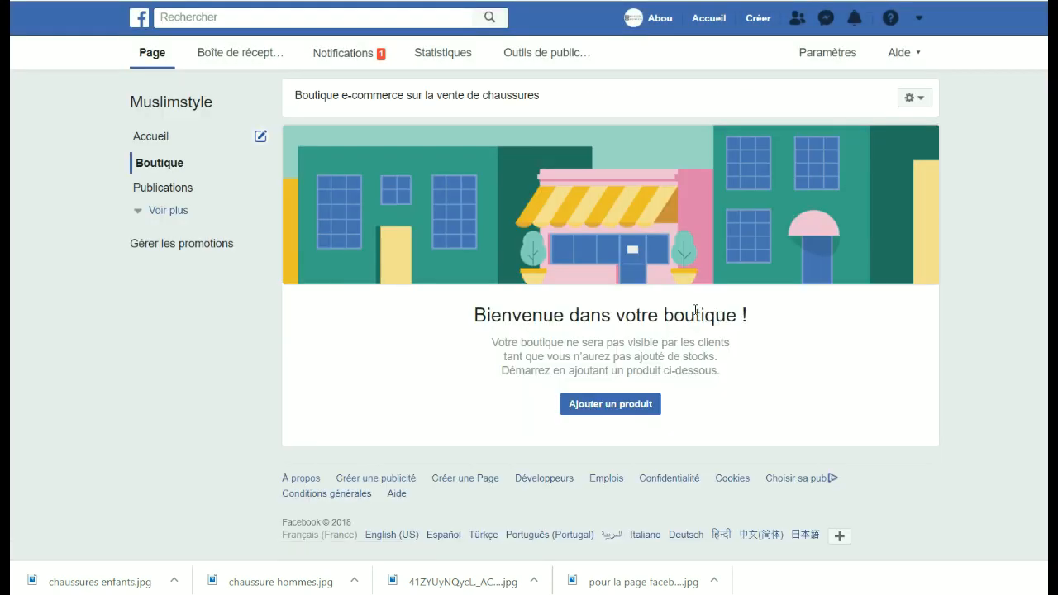
{"action": "scroll", "coordinate": [699, 307], "scroll_direction": "down", "scroll_amount": 4}
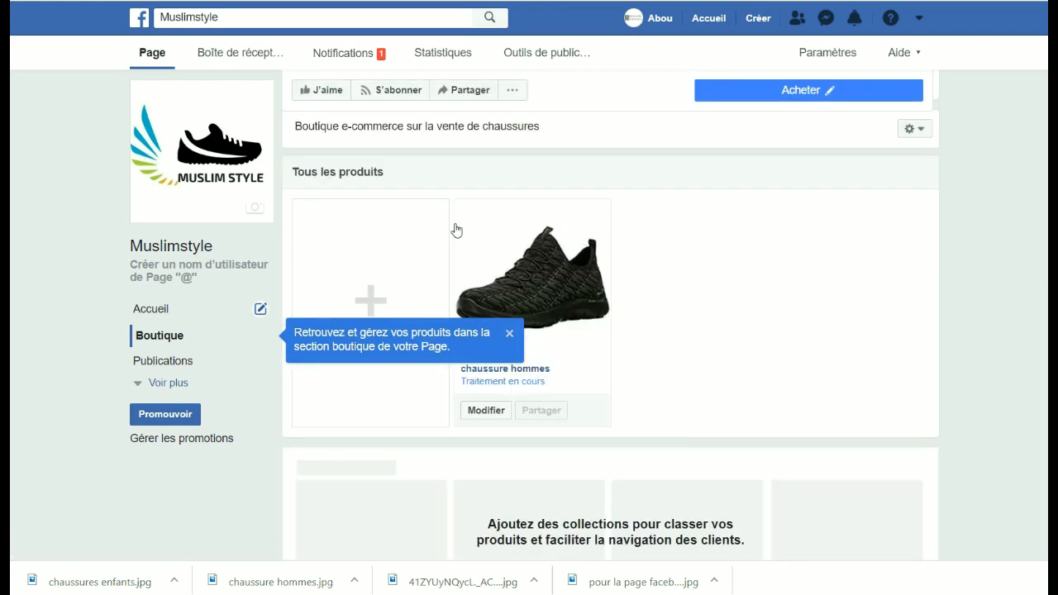
{"action": "scroll", "coordinate": [560, 394], "scroll_direction": "down", "scroll_amount": 1}
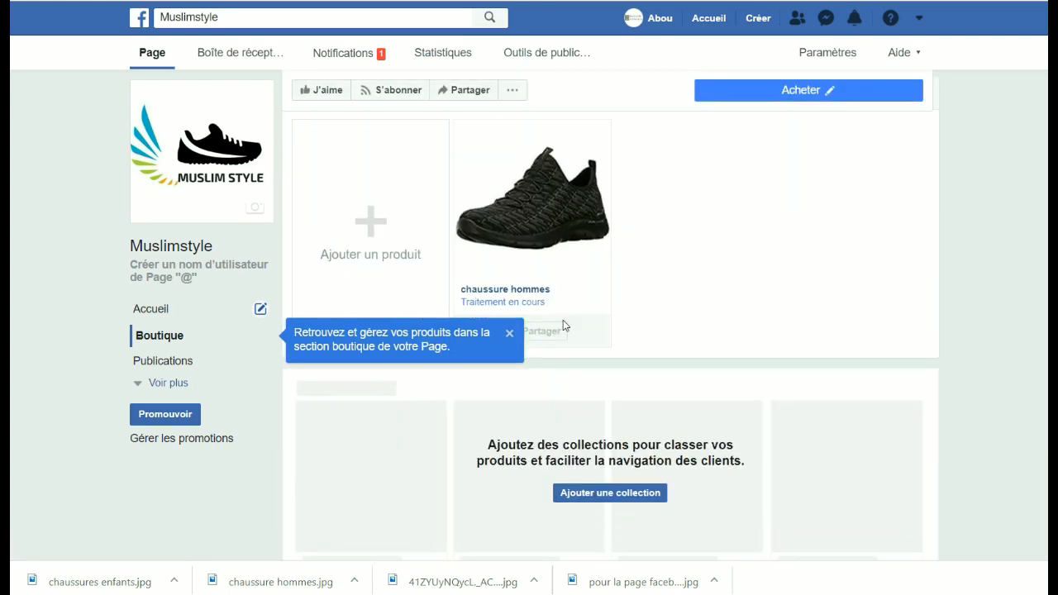
{"action": "left_click", "coordinate": [509, 333]}
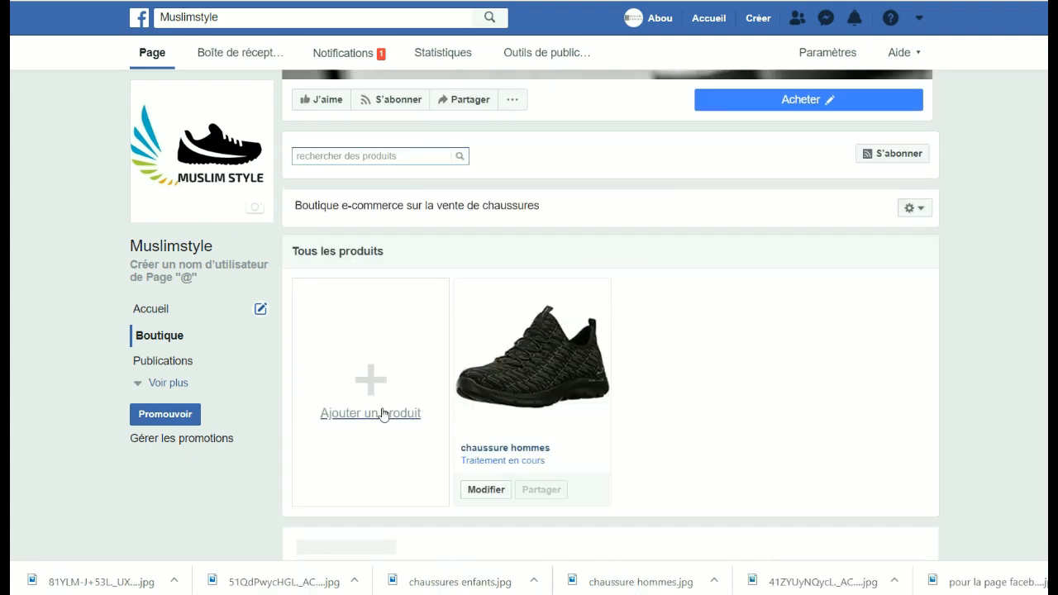
Start a second product and add the pink shoe photo 81YLM-J+53L._UX695_ from the Documents folder.
{"action": "left_click", "coordinate": [363, 414]}
{"action": "left_click", "coordinate": [469, 122]}
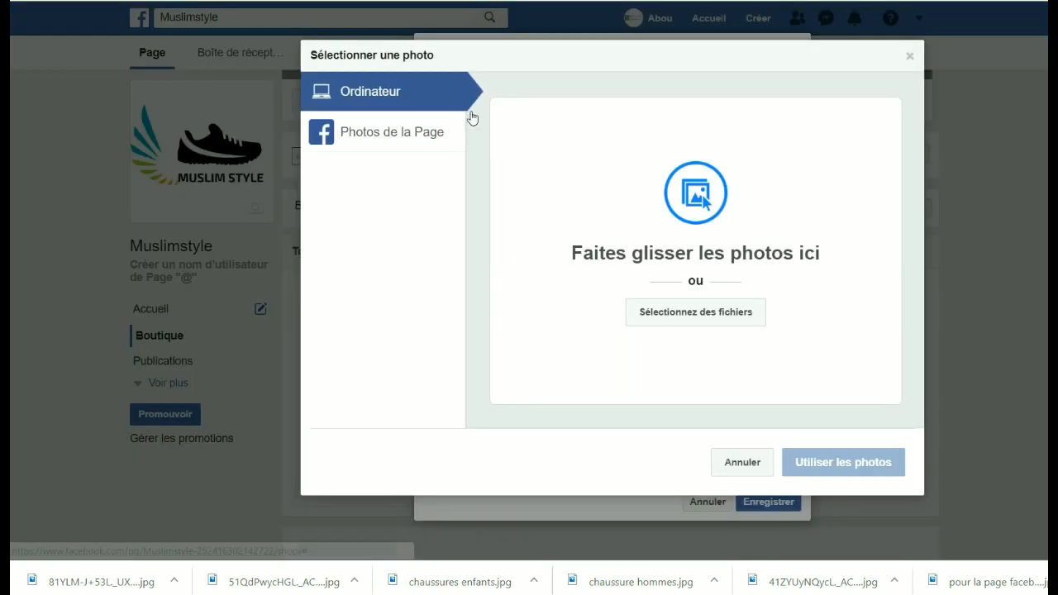
{"action": "left_click", "coordinate": [699, 314]}
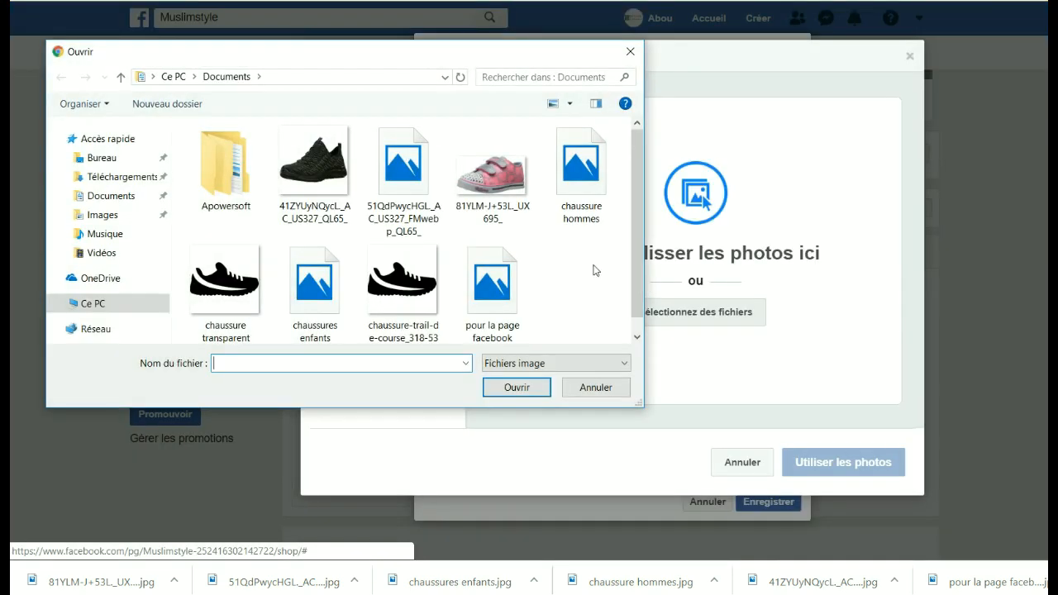
{"action": "left_click", "coordinate": [508, 195]}
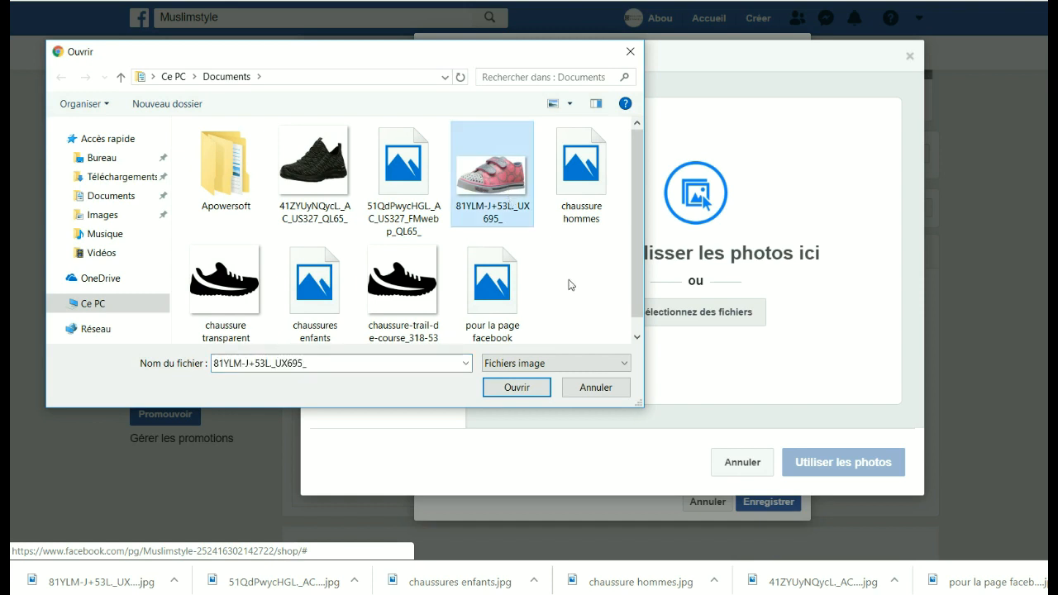
{"action": "left_click", "coordinate": [516, 390]}
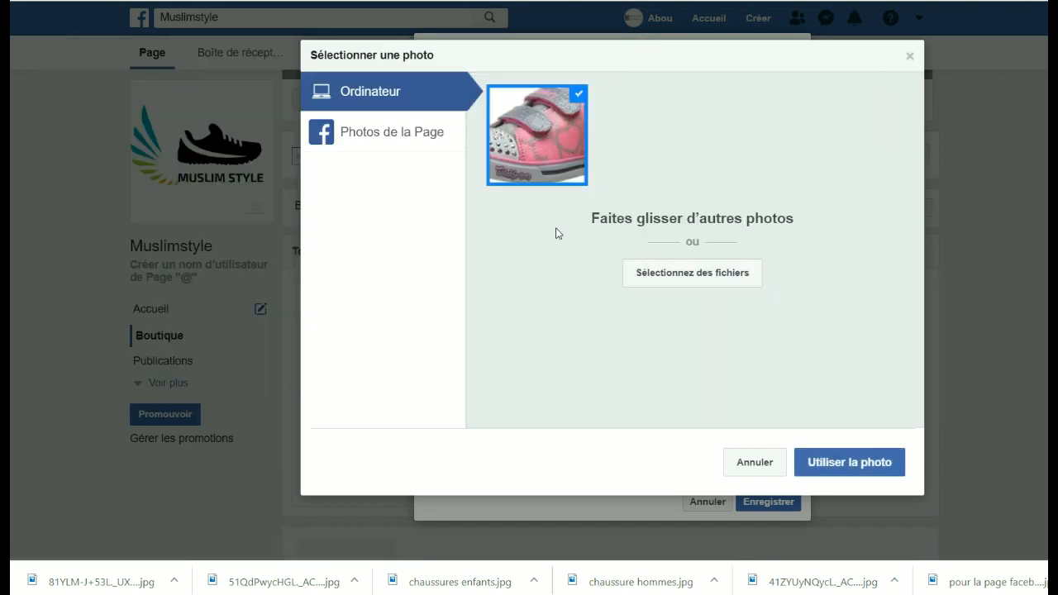
{"action": "left_click", "coordinate": [820, 465]}
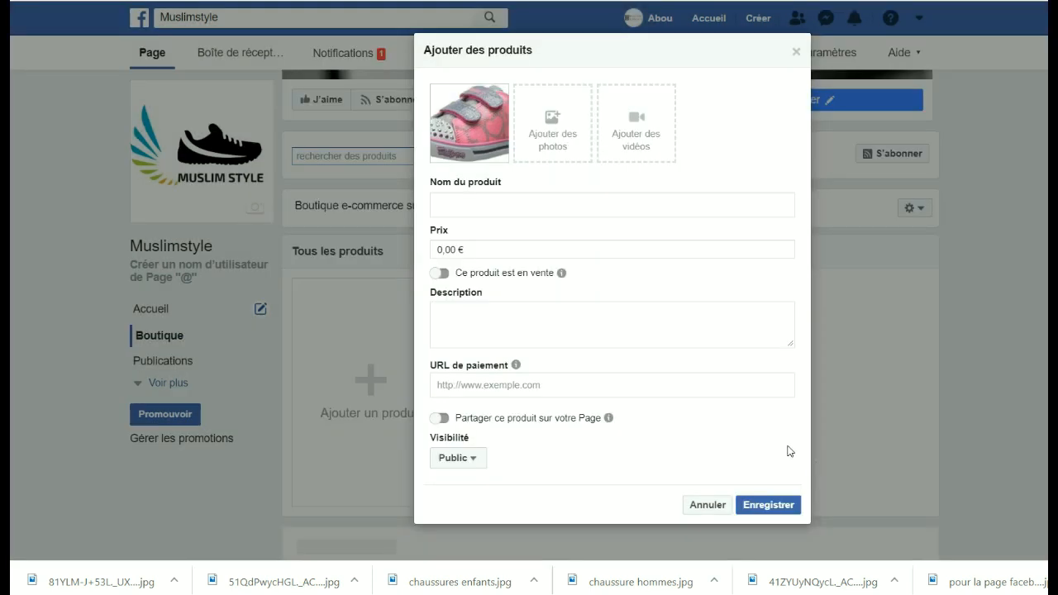
Name the second product "chaussures enfant" and switch to the pink Skechers Sparkle Glitz Heartsy Glam page on Amazon.
{"action": "left_click", "coordinate": [461, 208]}
{"action": "left_click", "coordinate": [483, 205]}
{"action": "type", "text": "ssures enfant"}
{"action": "left_click", "coordinate": [194, 1]}
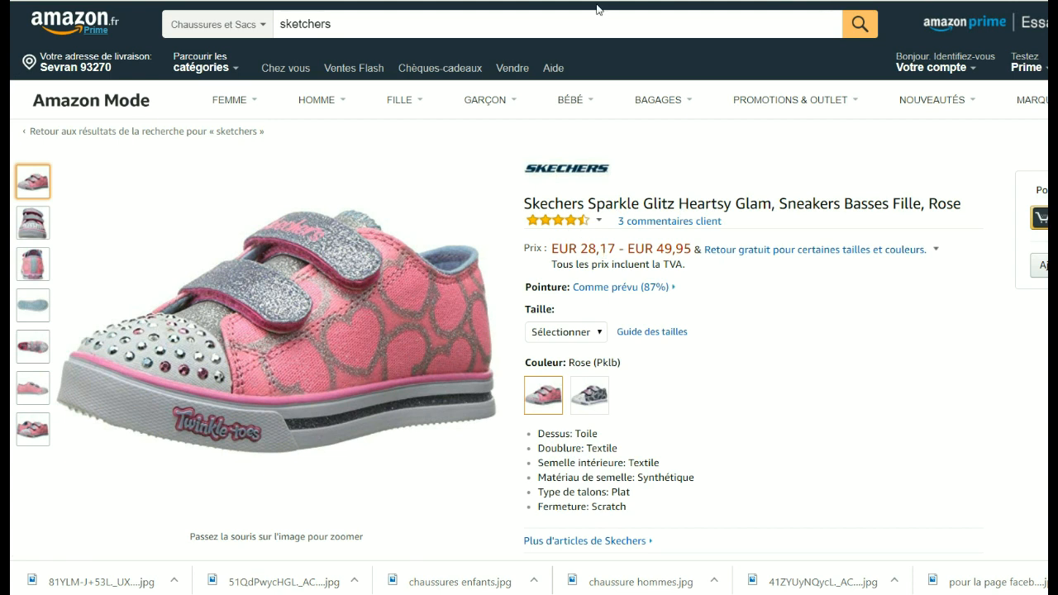
Switch back to the Facebook product form, set the price to 28,17 € and enter the description "chaussures pour enfants".
{"action": "left_click", "coordinate": [571, 1]}
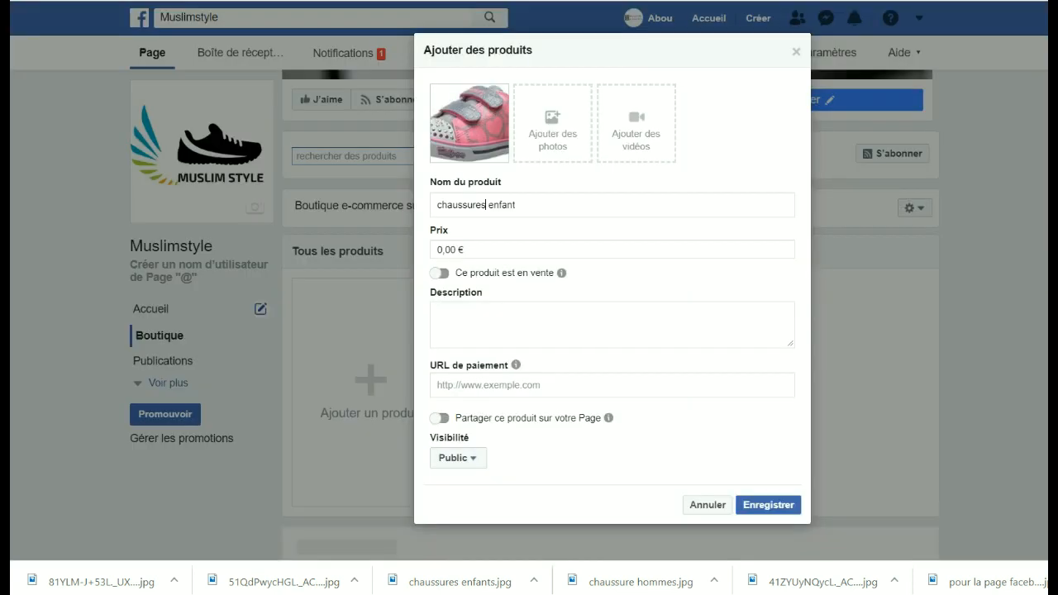
{"action": "left_click", "coordinate": [443, 248]}
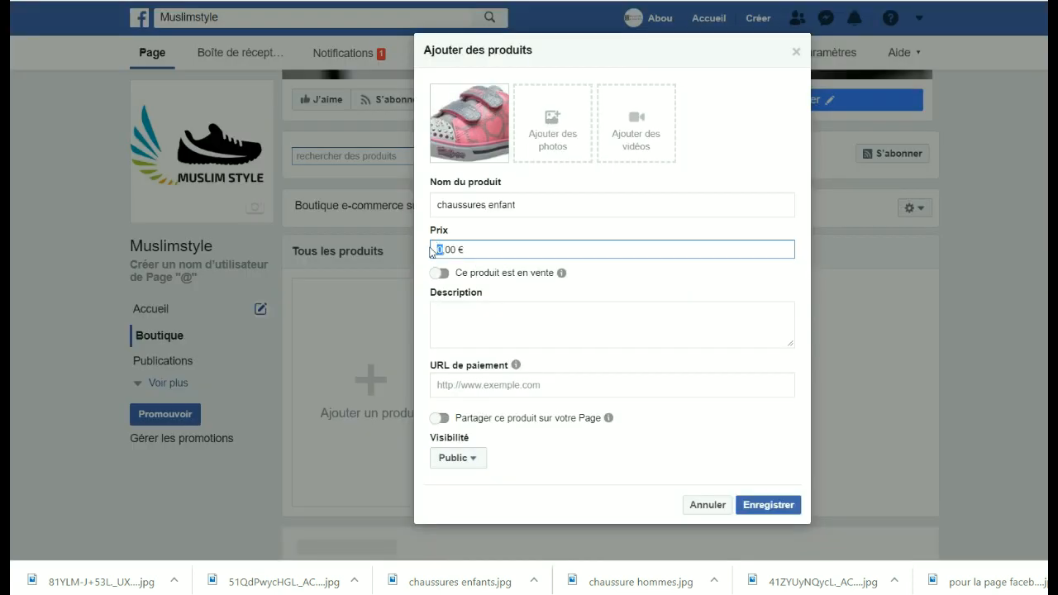
{"action": "key", "text": "BackSpace"}
{"action": "type", "text": "28,17"}
{"action": "left_click", "coordinate": [518, 312]}
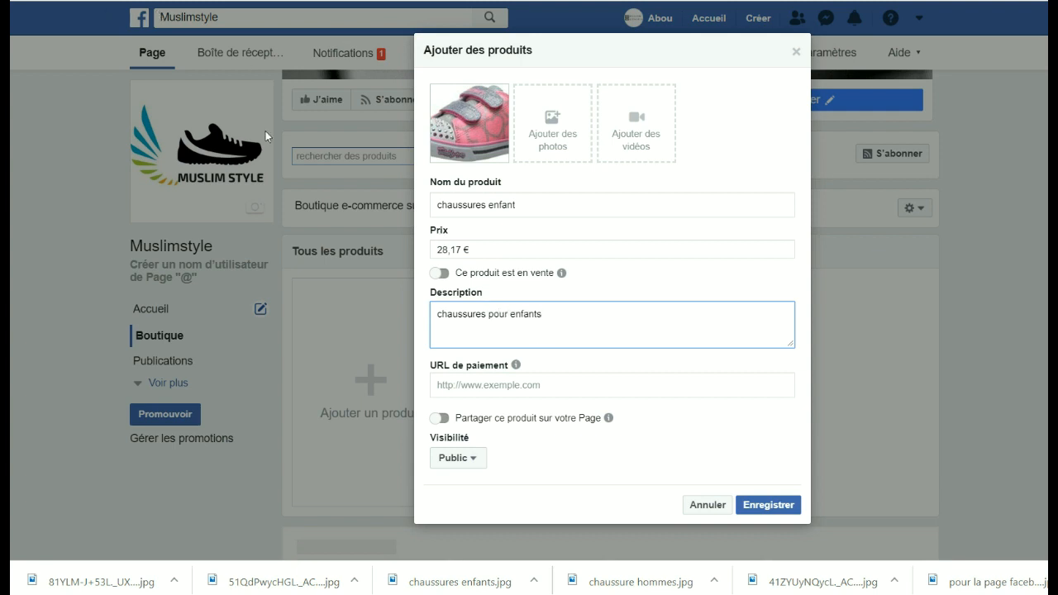
Copy the address of the pink Skechers product page on Amazon and paste it as the product's payment URL on Facebook.
{"action": "left_click", "coordinate": [493, 387]}
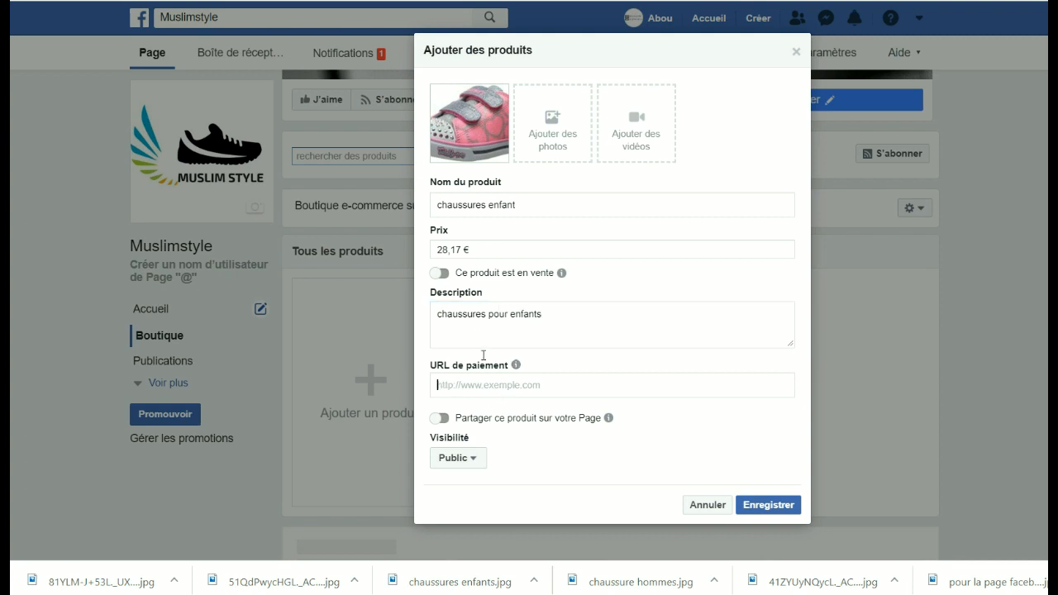
{"action": "left_click", "coordinate": [578, 2]}
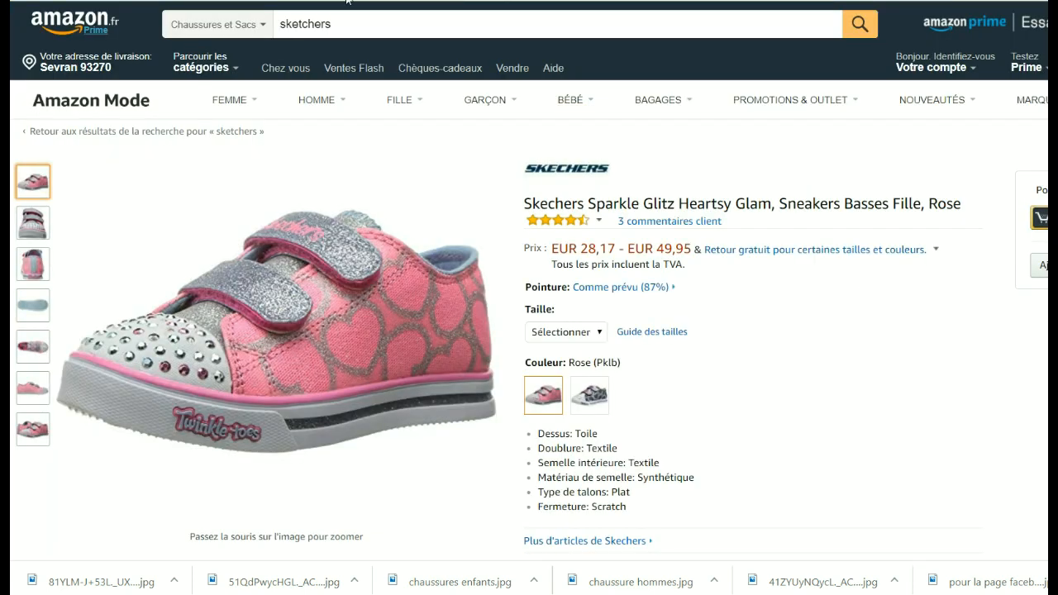
{"action": "left_click", "coordinate": [612, 1]}
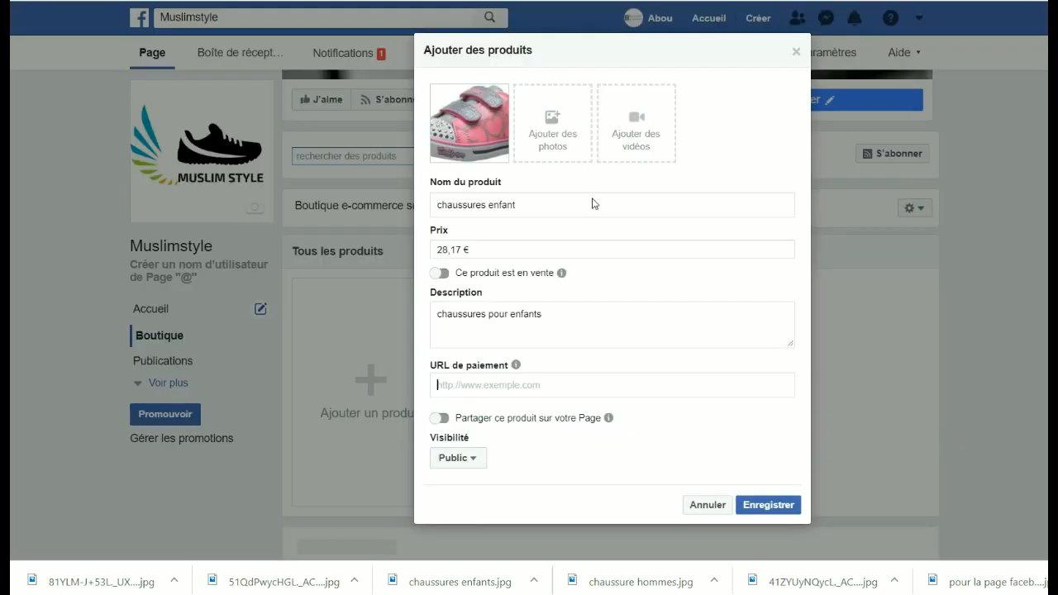
{"action": "right_click", "coordinate": [462, 385]}
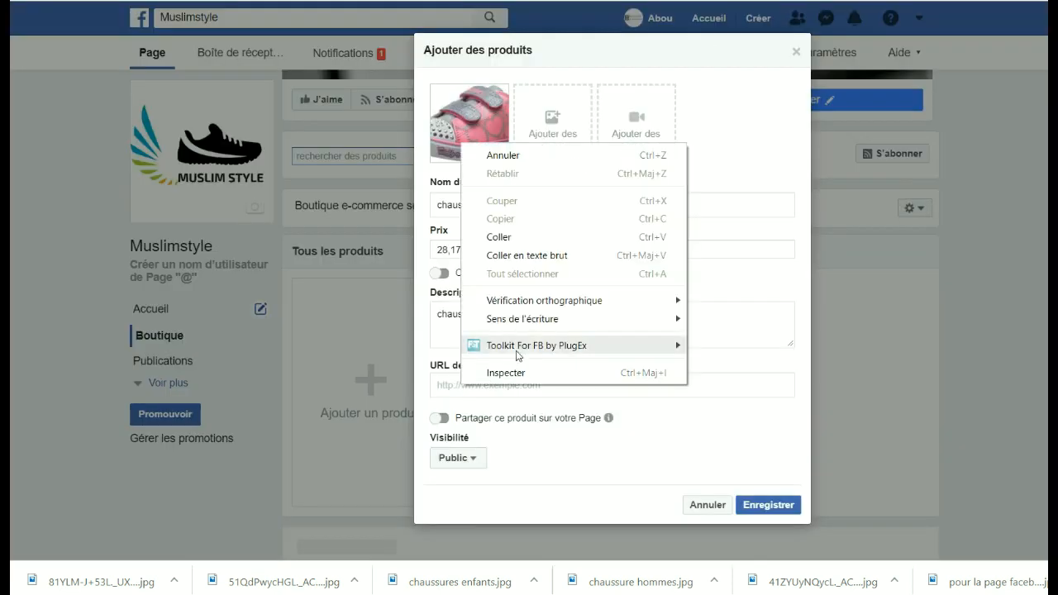
{"action": "left_click", "coordinate": [499, 234]}
Enable sharing the children's shoe product on the Page and save the product.
{"action": "left_click", "coordinate": [438, 419]}
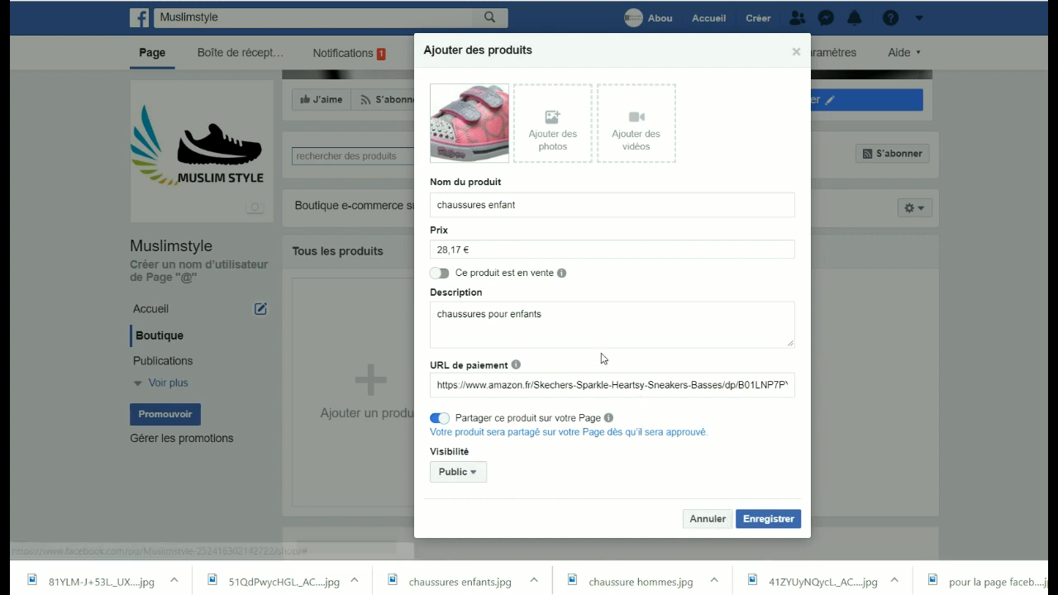
{"action": "left_click", "coordinate": [764, 521]}
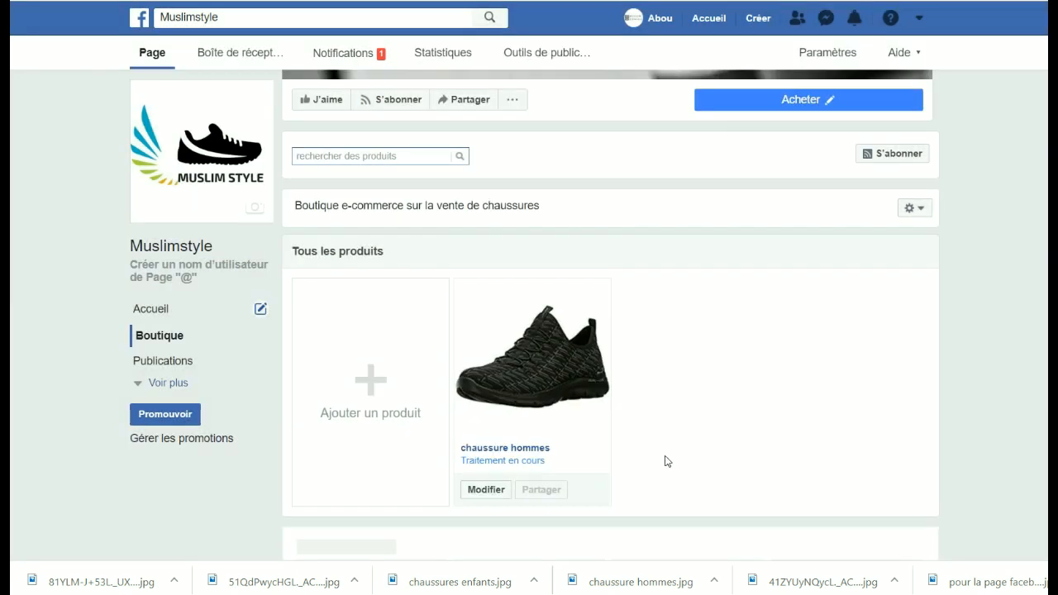
Look over the shop's product list and its collections section, and dismiss the low-battery warning.
{"action": "scroll", "coordinate": [668, 460], "scroll_direction": "down", "scroll_amount": 3}
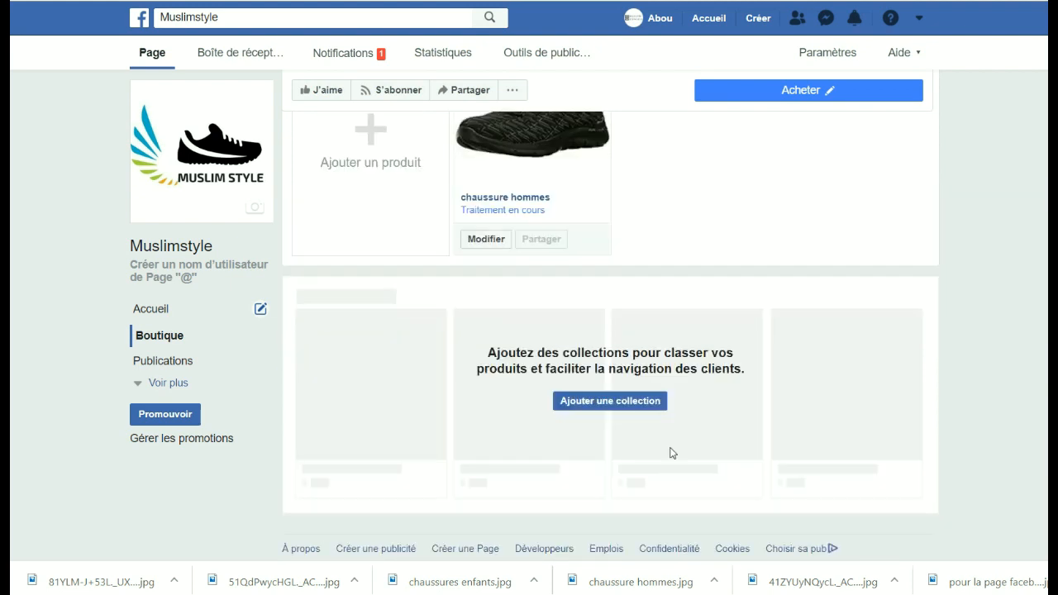
{"action": "scroll", "coordinate": [674, 453], "scroll_direction": "up", "scroll_amount": 3}
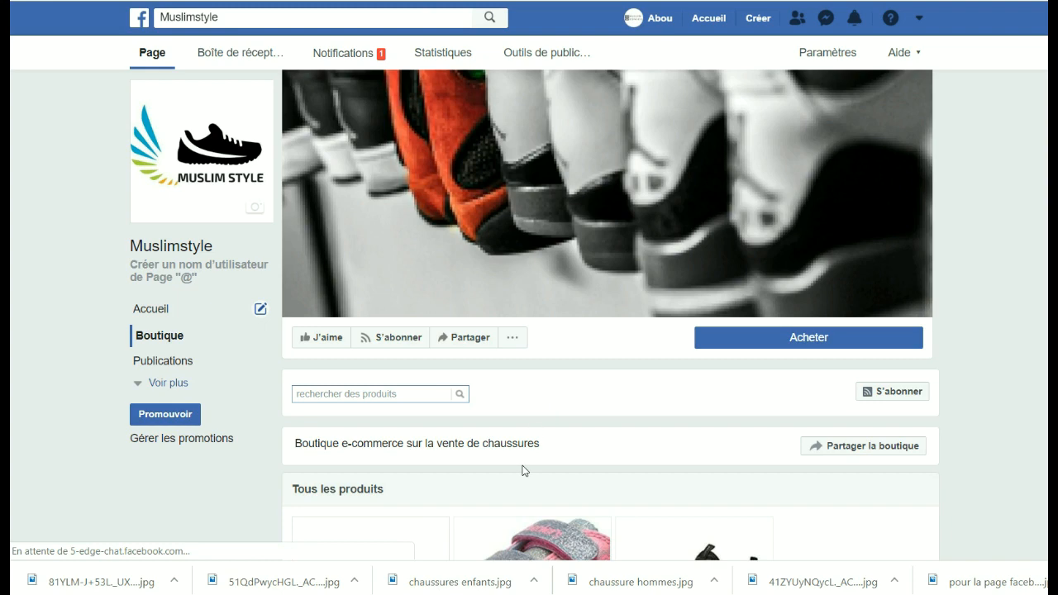
{"action": "scroll", "coordinate": [603, 489], "scroll_direction": "down", "scroll_amount": 2}
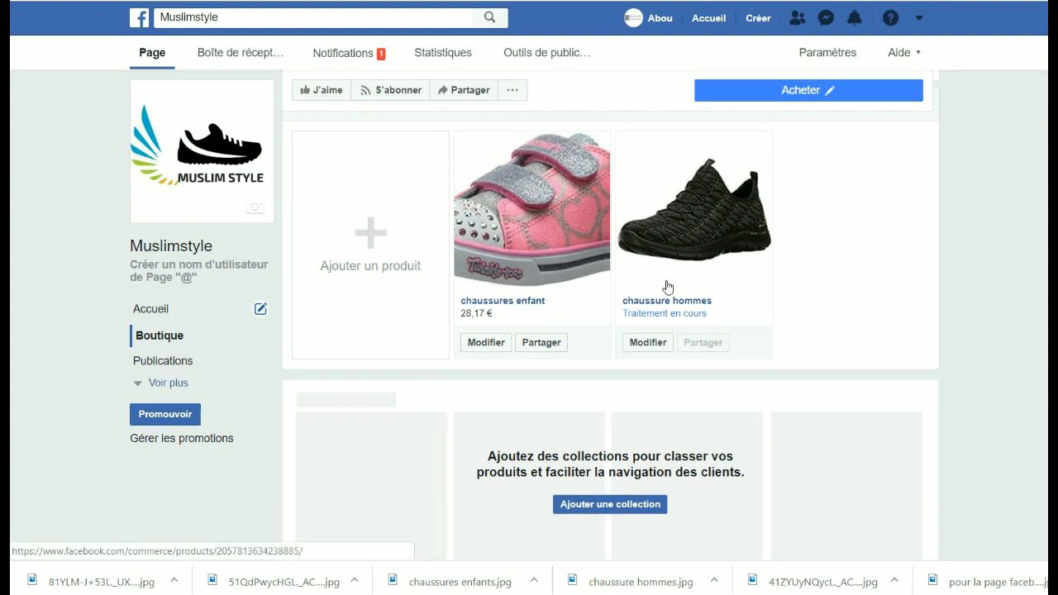
{"action": "scroll", "coordinate": [669, 286], "scroll_direction": "down", "scroll_amount": 2}
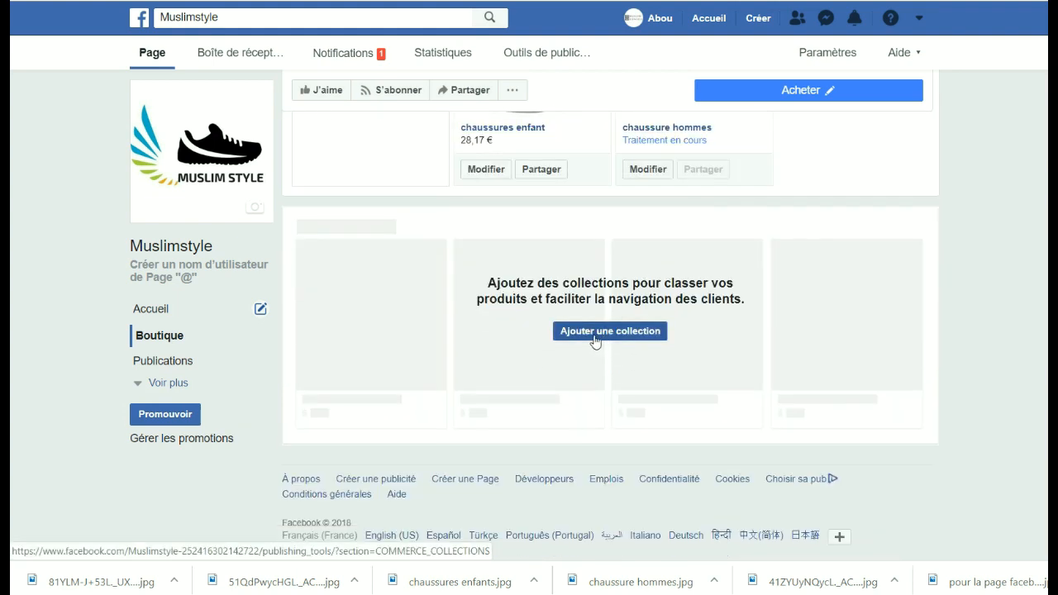
{"action": "scroll", "coordinate": [769, 281], "scroll_direction": "up", "scroll_amount": 3}
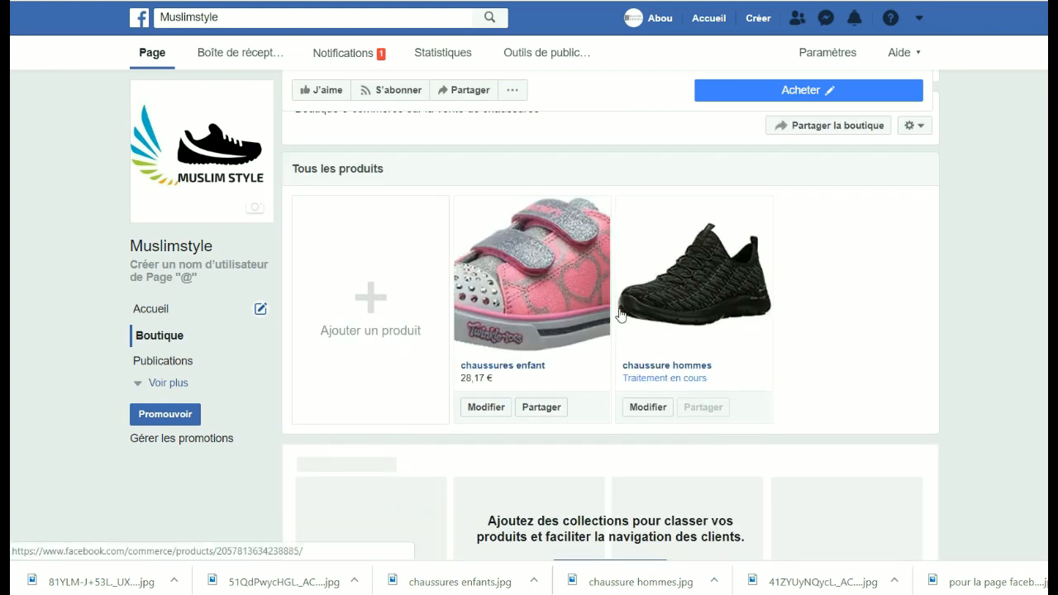
{"action": "scroll", "coordinate": [672, 367], "scroll_direction": "down", "scroll_amount": 3}
{"action": "scroll", "coordinate": [678, 277], "scroll_direction": "up", "scroll_amount": 3}
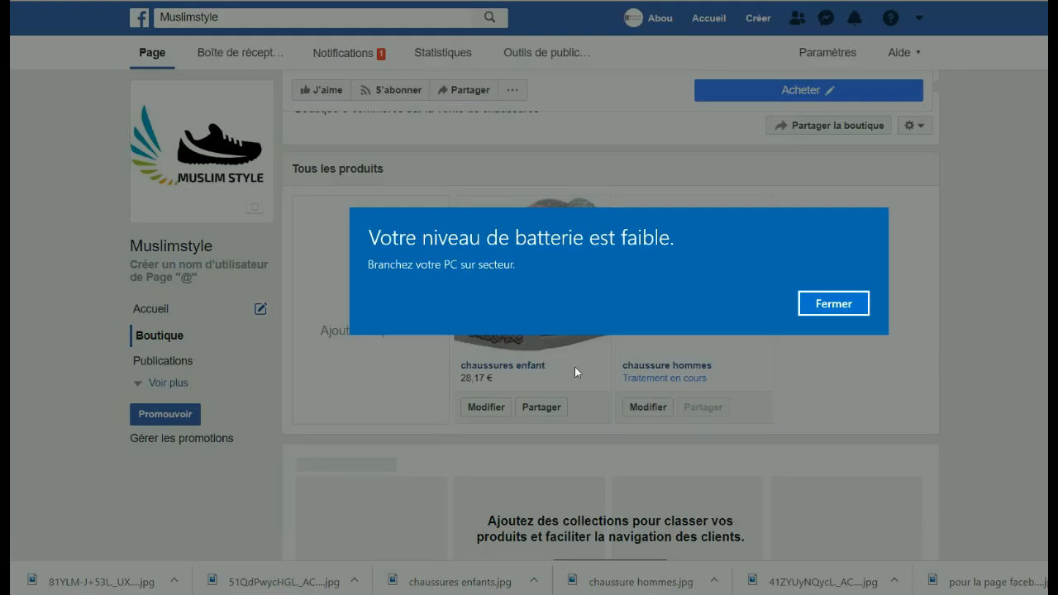
{"action": "left_click", "coordinate": [833, 304]}
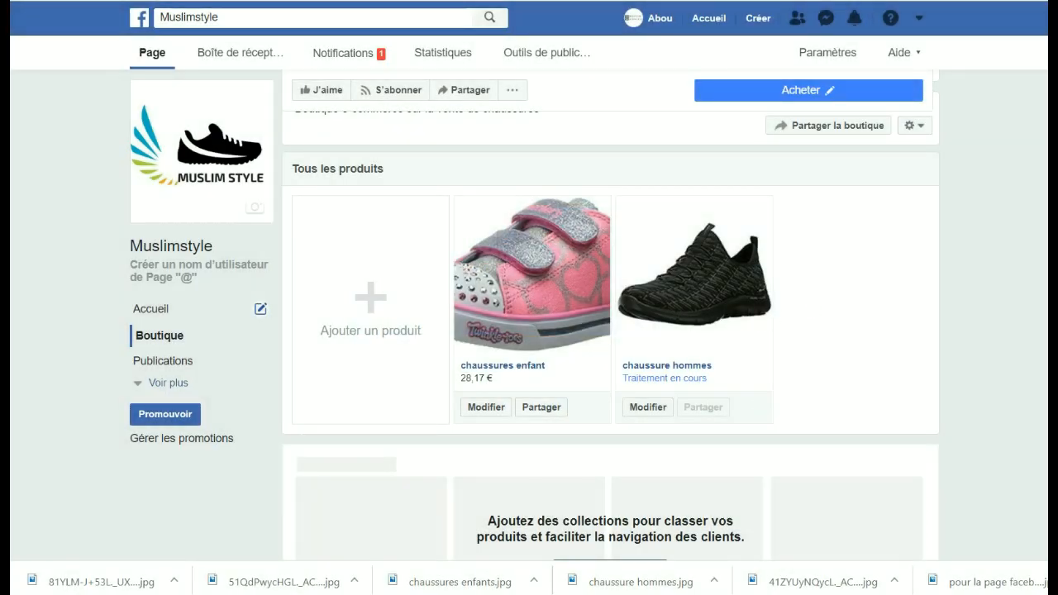
{"action": "scroll", "coordinate": [589, 348], "scroll_direction": "down", "scroll_amount": 1}
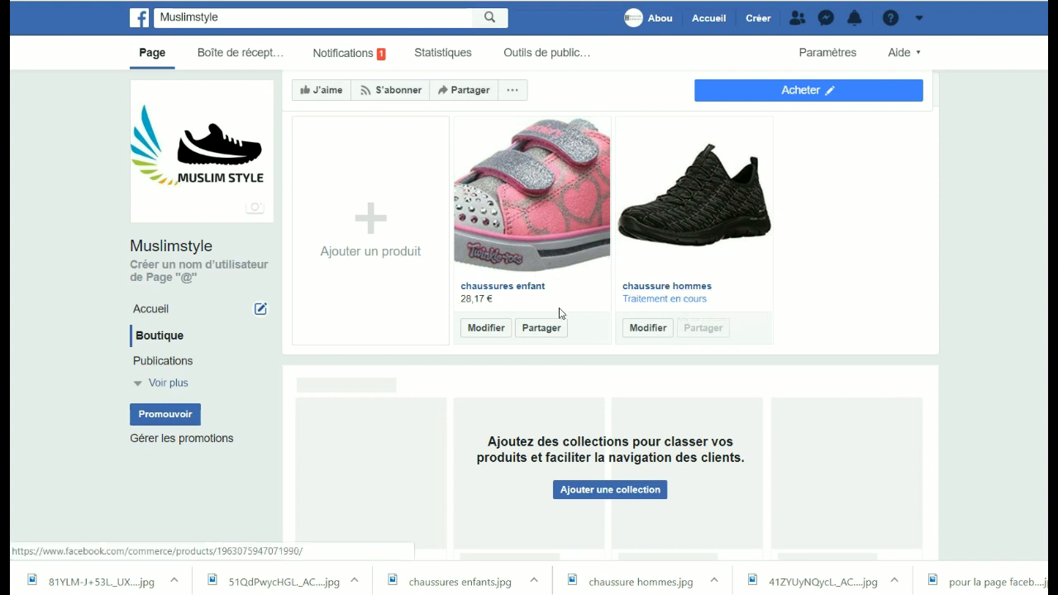
{"action": "scroll", "coordinate": [589, 349], "scroll_direction": "down", "scroll_amount": 1}
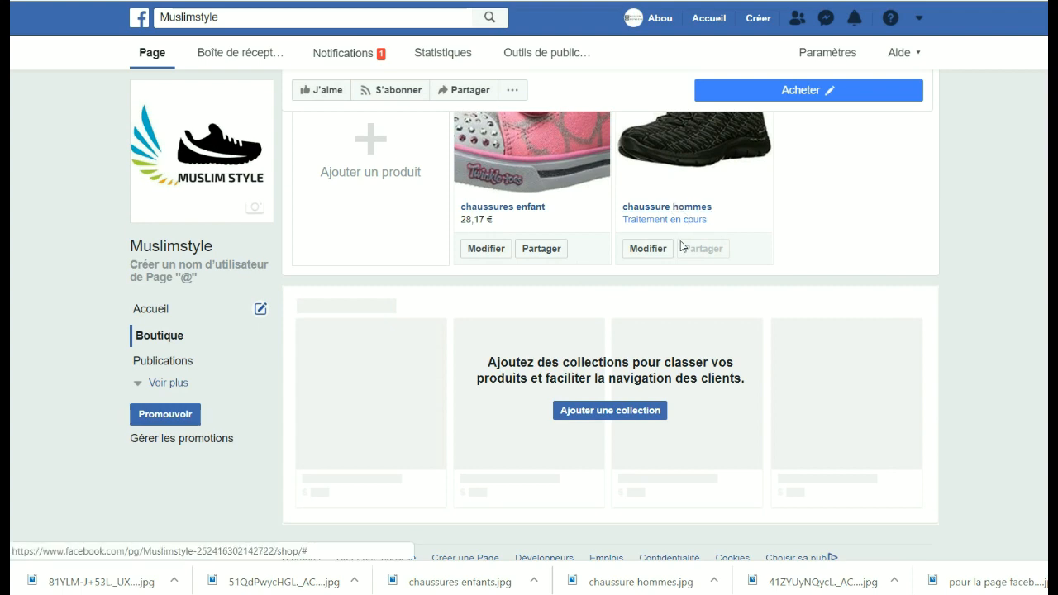
{"action": "scroll", "coordinate": [612, 278], "scroll_direction": "up", "scroll_amount": 3}
{"action": "scroll", "coordinate": [576, 389], "scroll_direction": "down", "scroll_amount": 4}
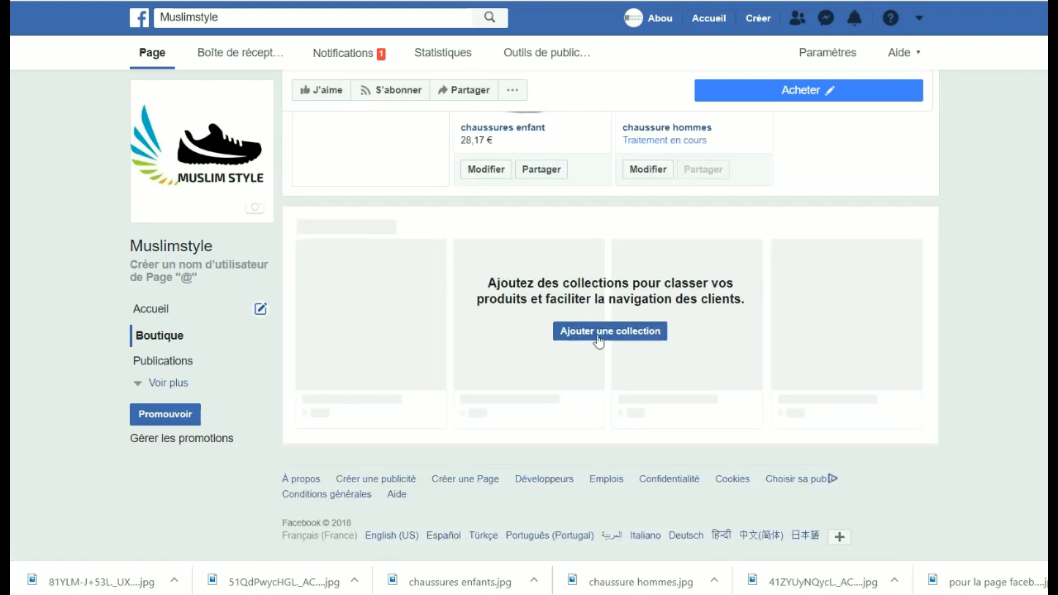
Start a new shop collection named "Chaussures Homme" and keep its visibility set to Public.
{"action": "left_click", "coordinate": [610, 331]}
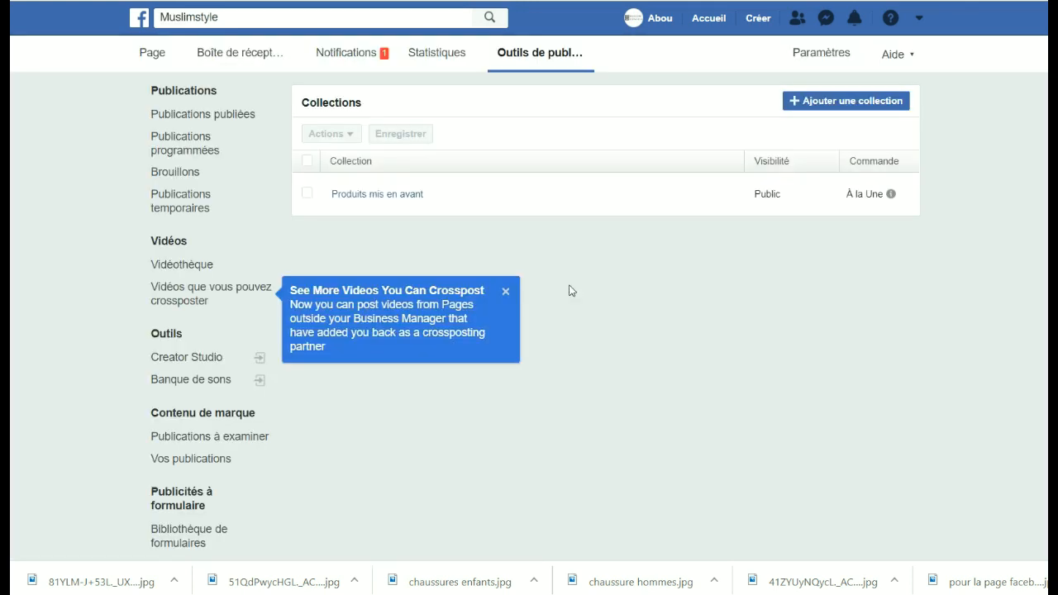
{"action": "left_click", "coordinate": [506, 293]}
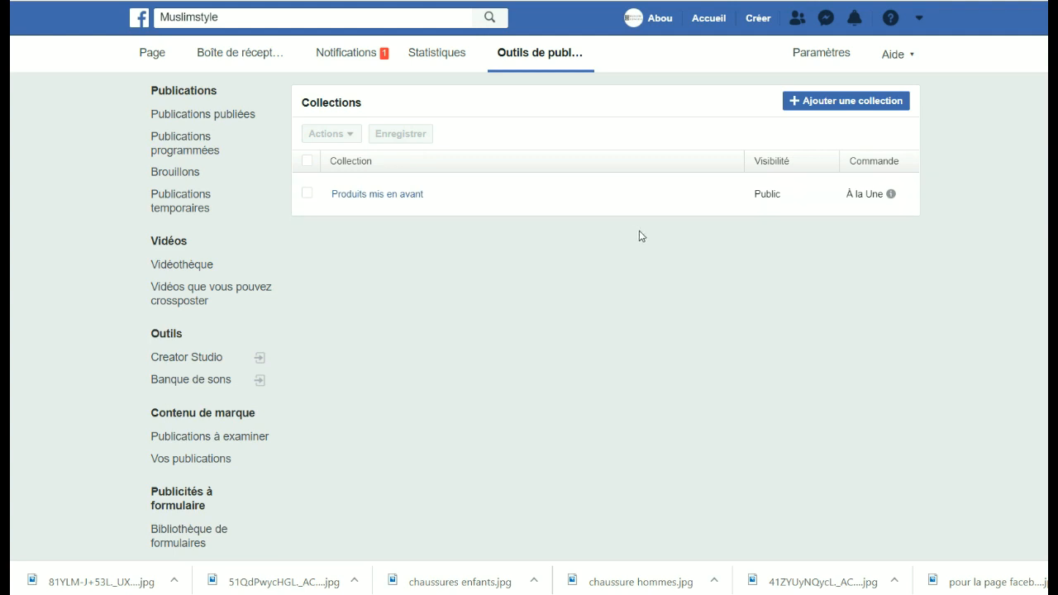
{"action": "left_click", "coordinate": [844, 104]}
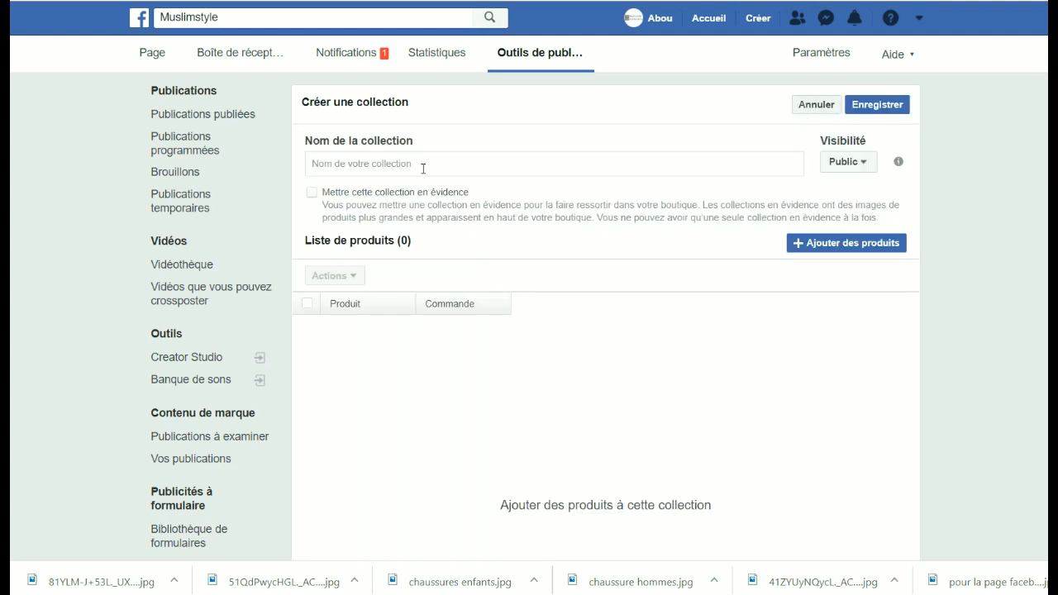
{"action": "left_click", "coordinate": [388, 163]}
{"action": "type", "text": "CH"}
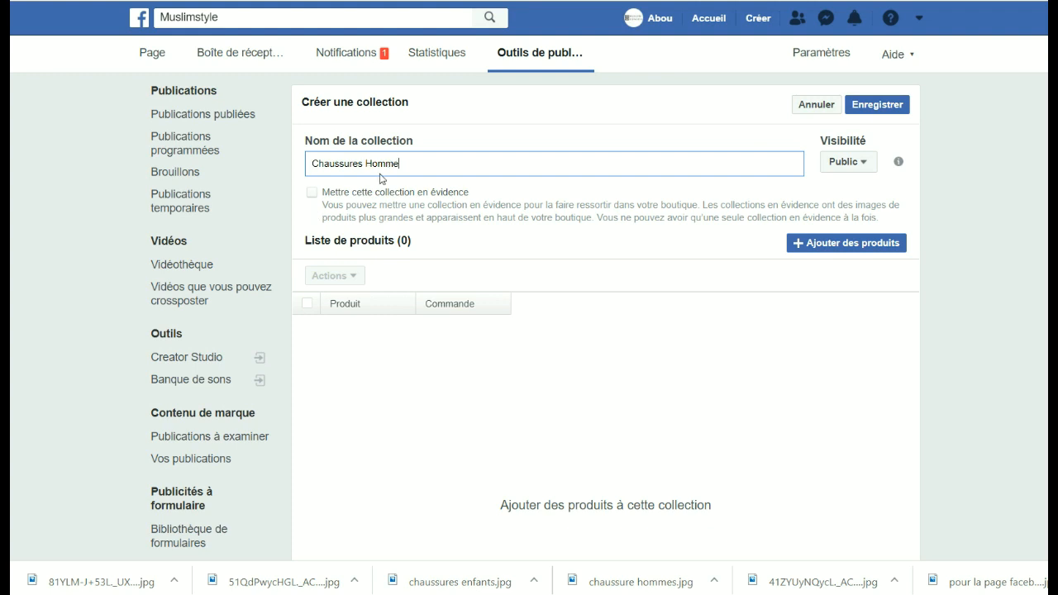
{"action": "left_click", "coordinate": [862, 165]}
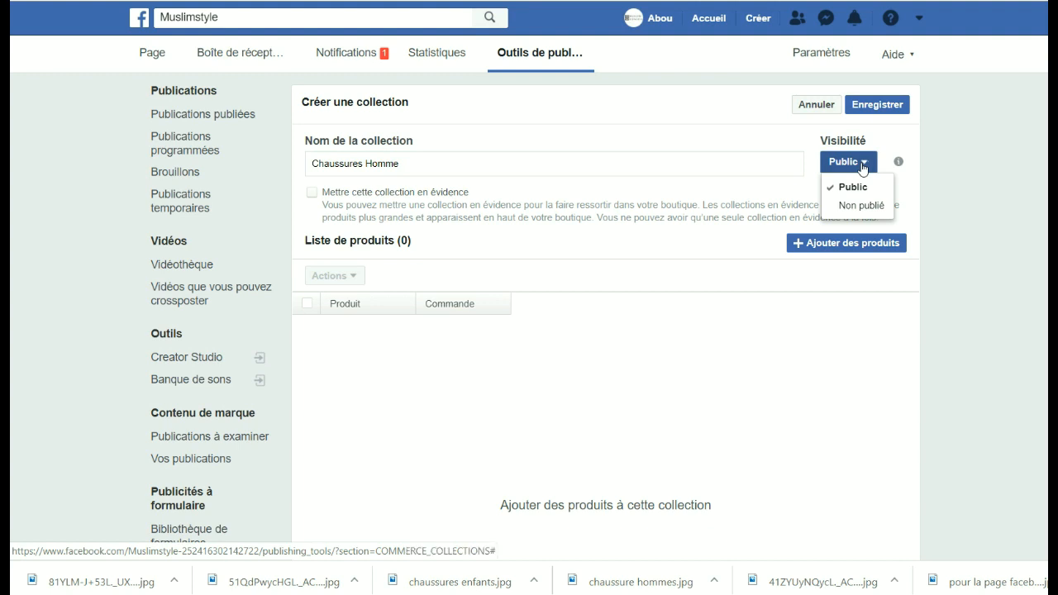
{"action": "left_click", "coordinate": [901, 144]}
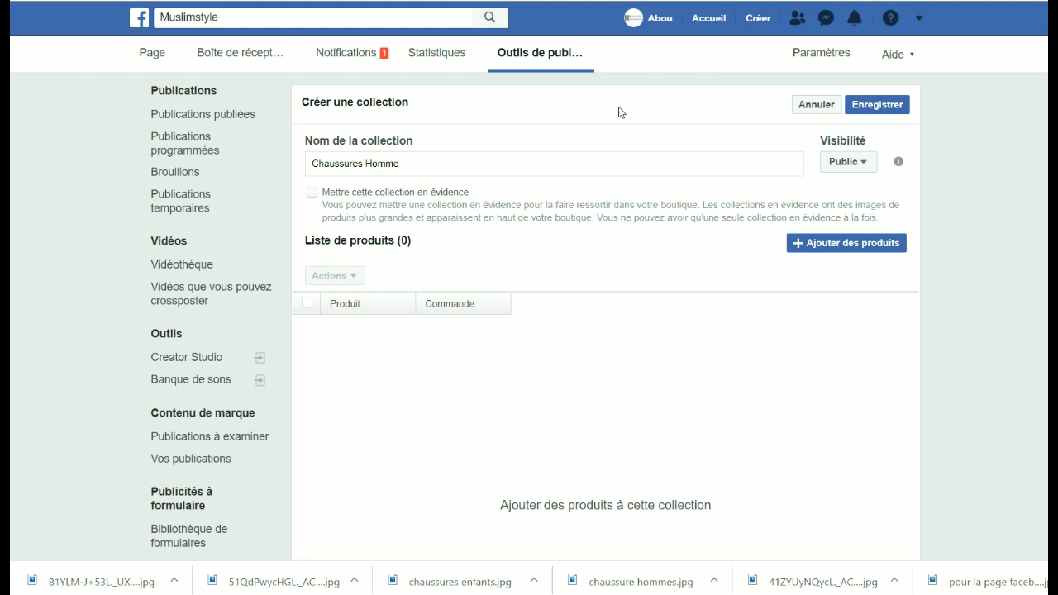
Add the "chaussure hommes" product to the collection and save the collection.
{"action": "left_click", "coordinate": [849, 248]}
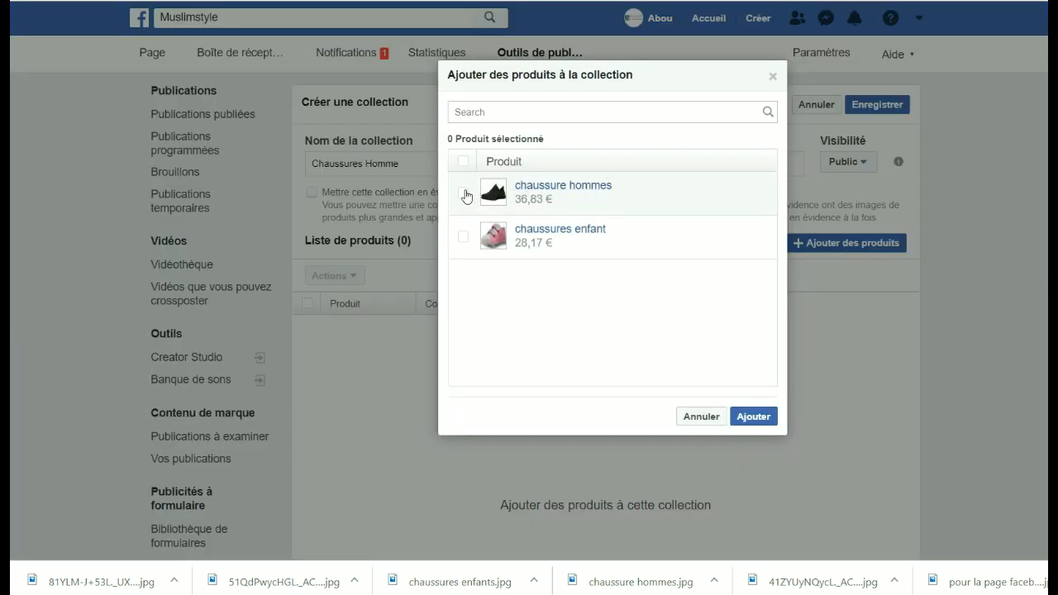
{"action": "left_click", "coordinate": [465, 195]}
{"action": "left_click", "coordinate": [752, 416]}
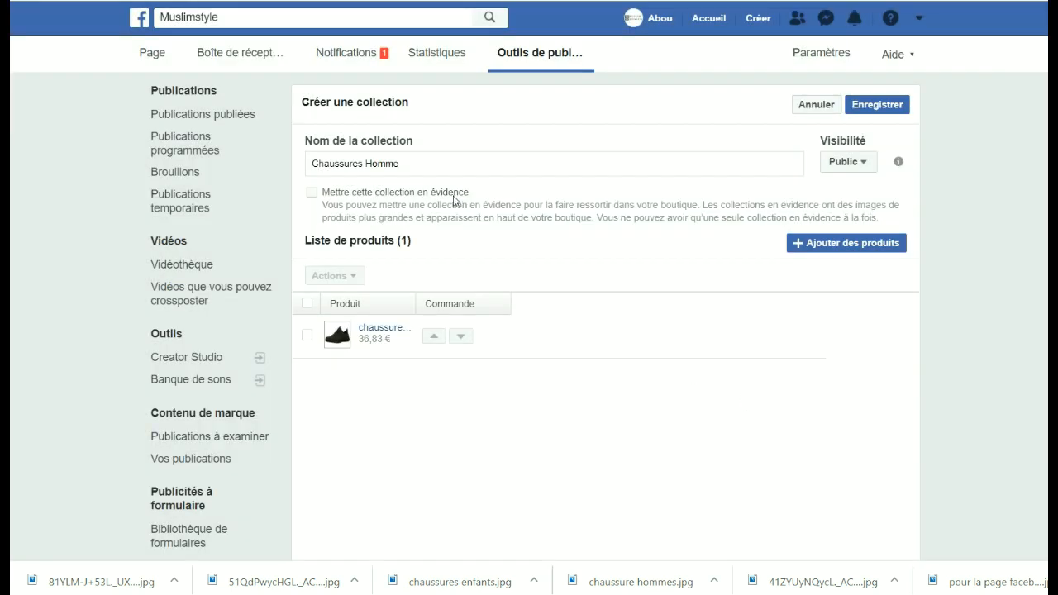
{"action": "scroll", "coordinate": [716, 288], "scroll_direction": "down", "scroll_amount": 2}
{"action": "scroll", "coordinate": [716, 317], "scroll_direction": "up", "scroll_amount": 2}
{"action": "left_click", "coordinate": [893, 110]}
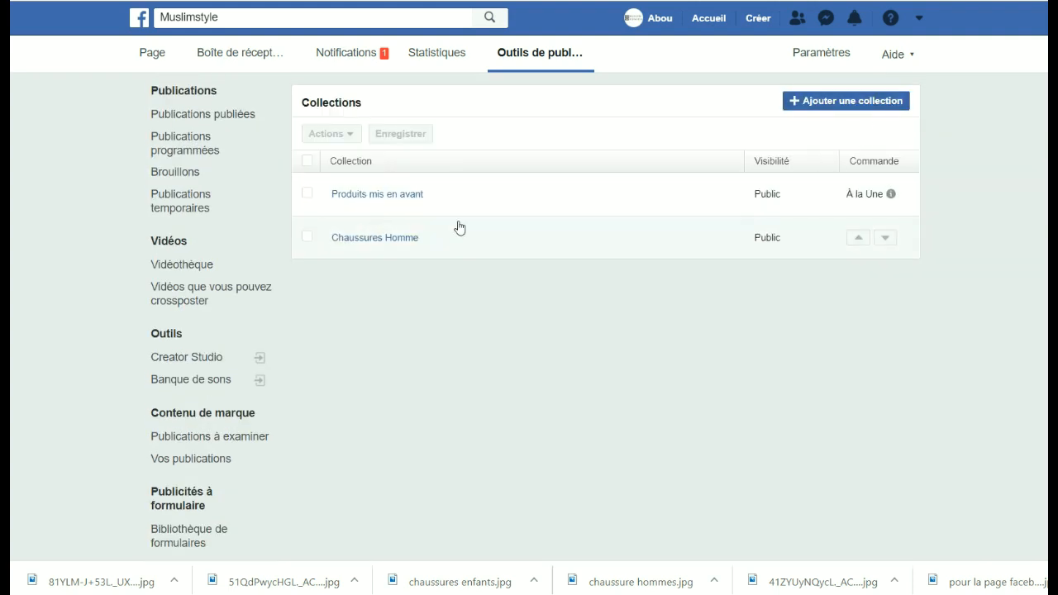
Start a second collection named "Chaussures enfant" and mark it as the featured collection.
{"action": "left_click", "coordinate": [854, 102]}
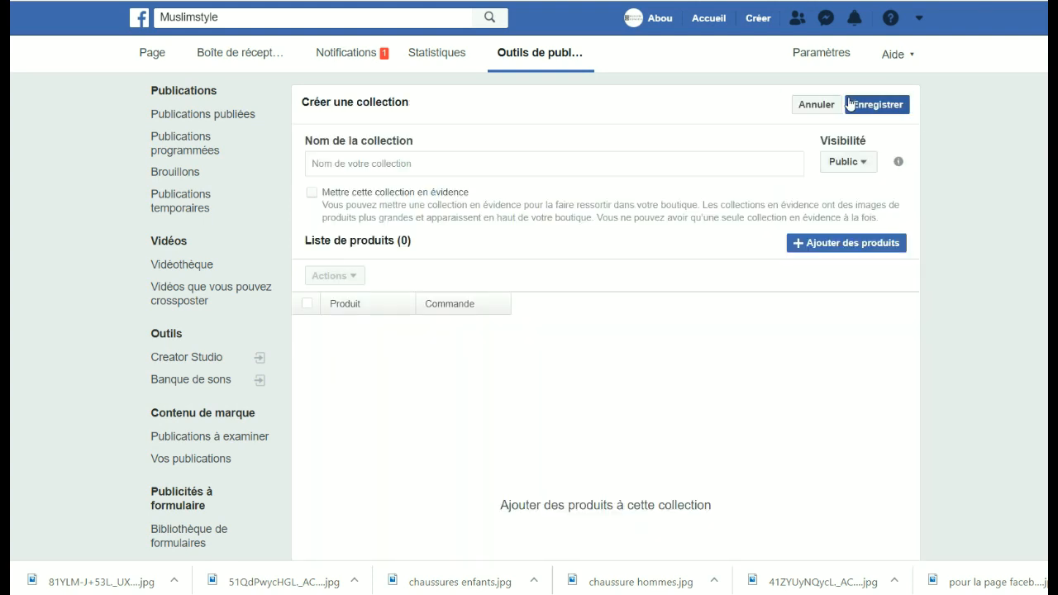
{"action": "left_click", "coordinate": [449, 164]}
{"action": "type", "text": "Chaussures enfant"}
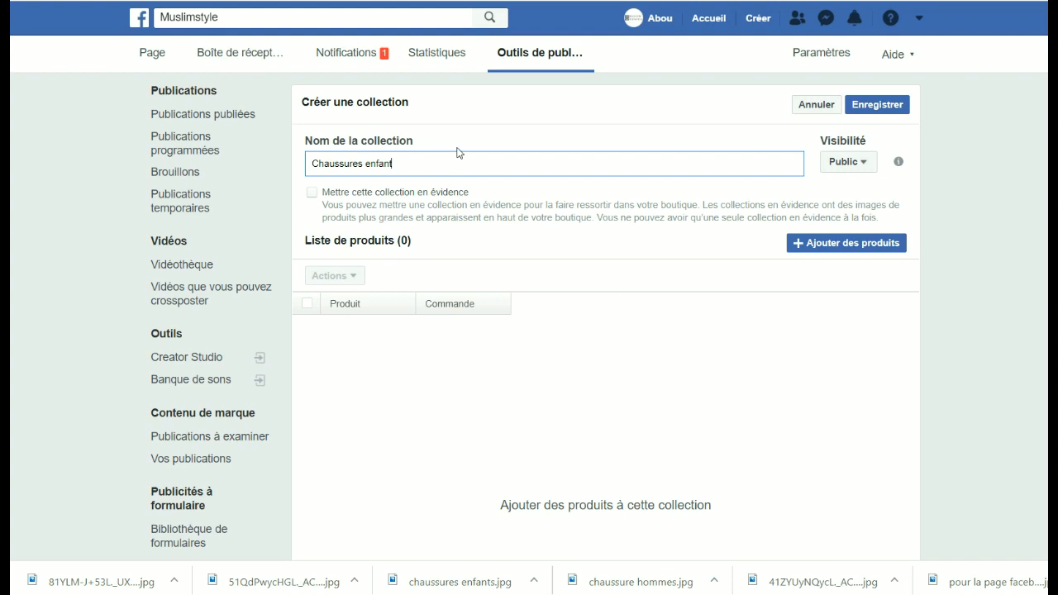
{"action": "left_click", "coordinate": [311, 193]}
Add the "chaussures enfant" product to the children's collection and save the collection.
{"action": "left_click", "coordinate": [856, 245]}
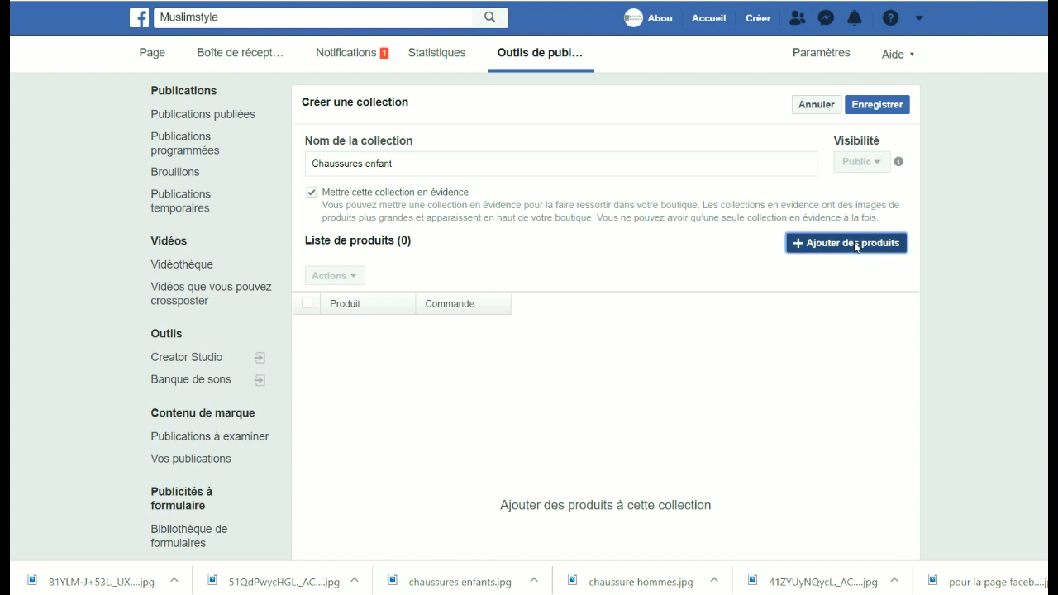
{"action": "left_click", "coordinate": [469, 241]}
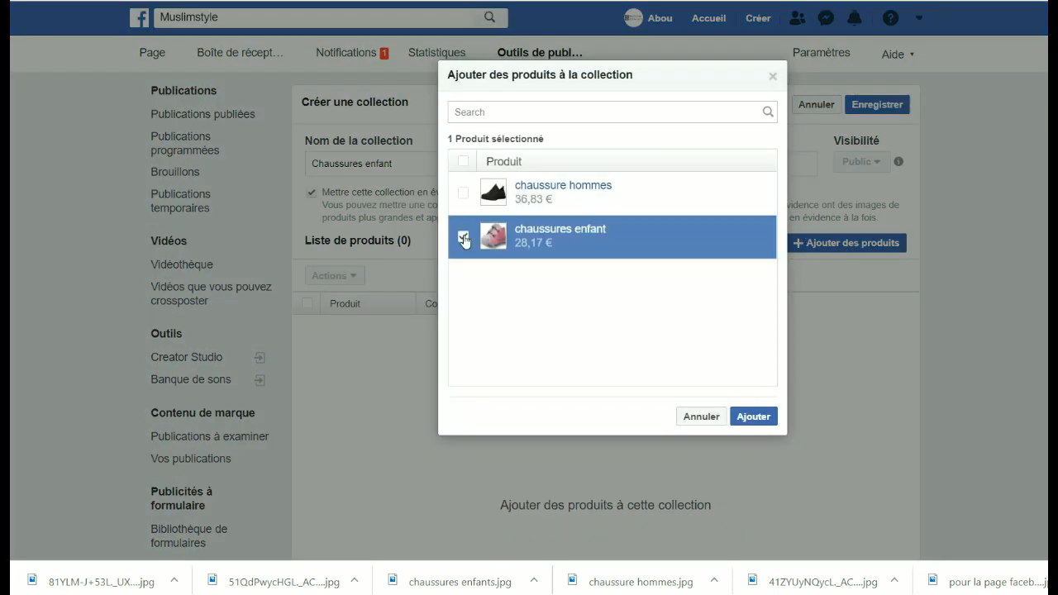
{"action": "left_click", "coordinate": [744, 418]}
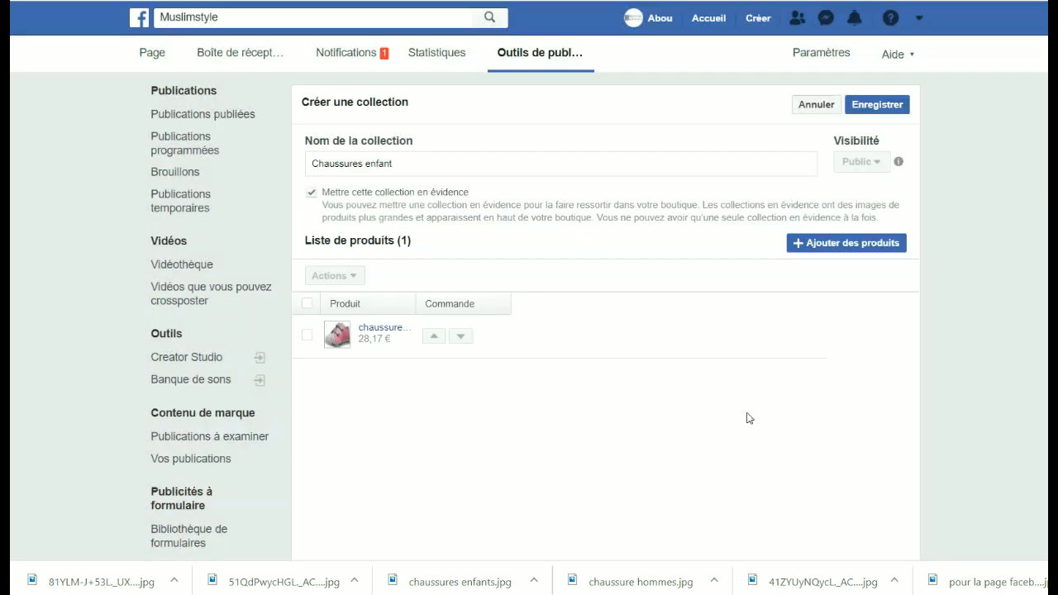
{"action": "left_click", "coordinate": [875, 113]}
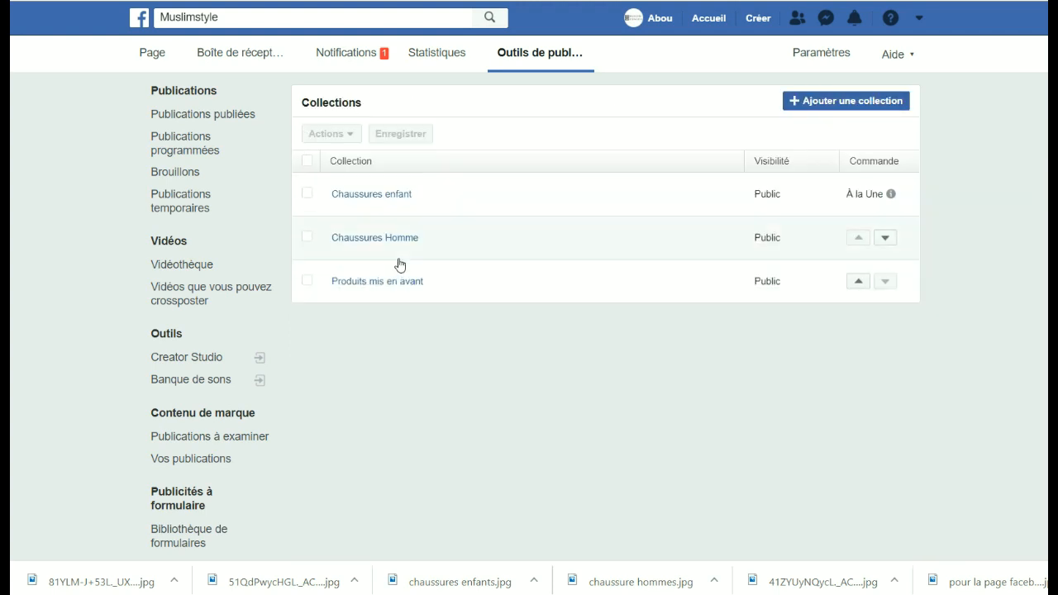
Create a public collection named "Chaussures femme" without adding any products and save it.
{"action": "left_click", "coordinate": [852, 106]}
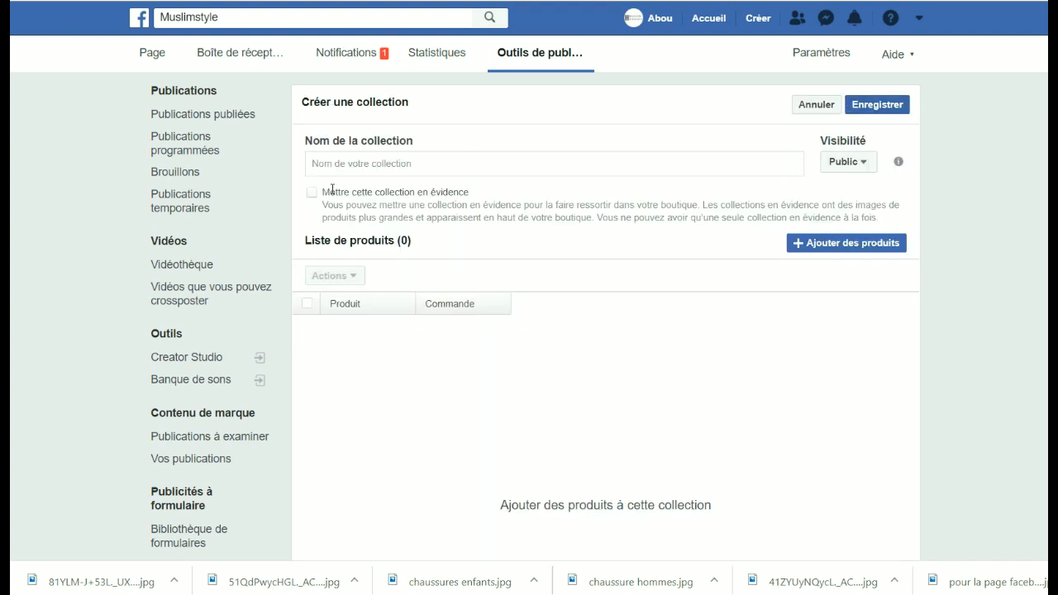
{"action": "left_click", "coordinate": [346, 164]}
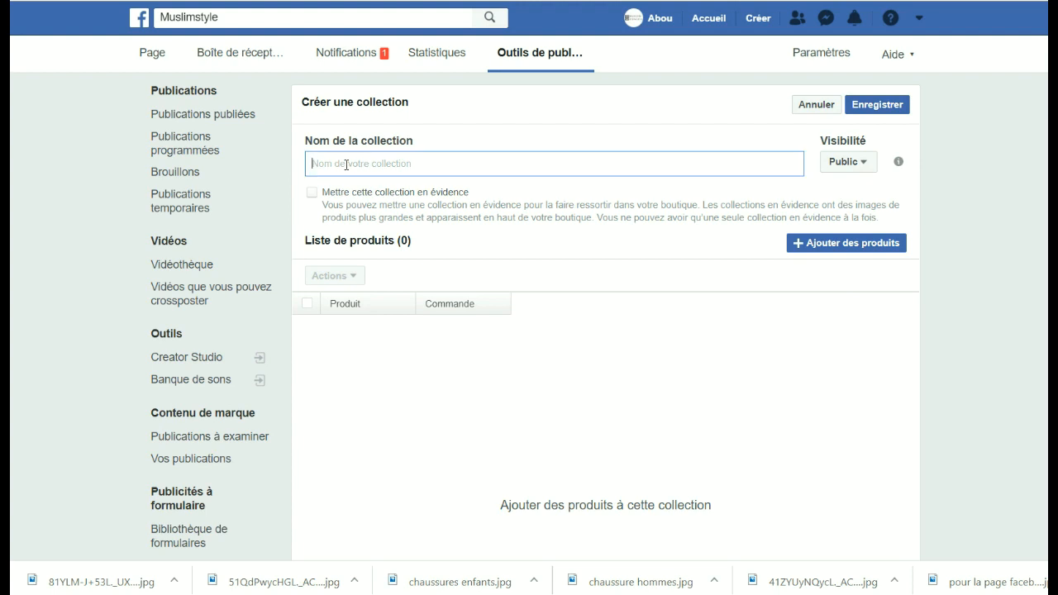
{"action": "type", "text": "c"}
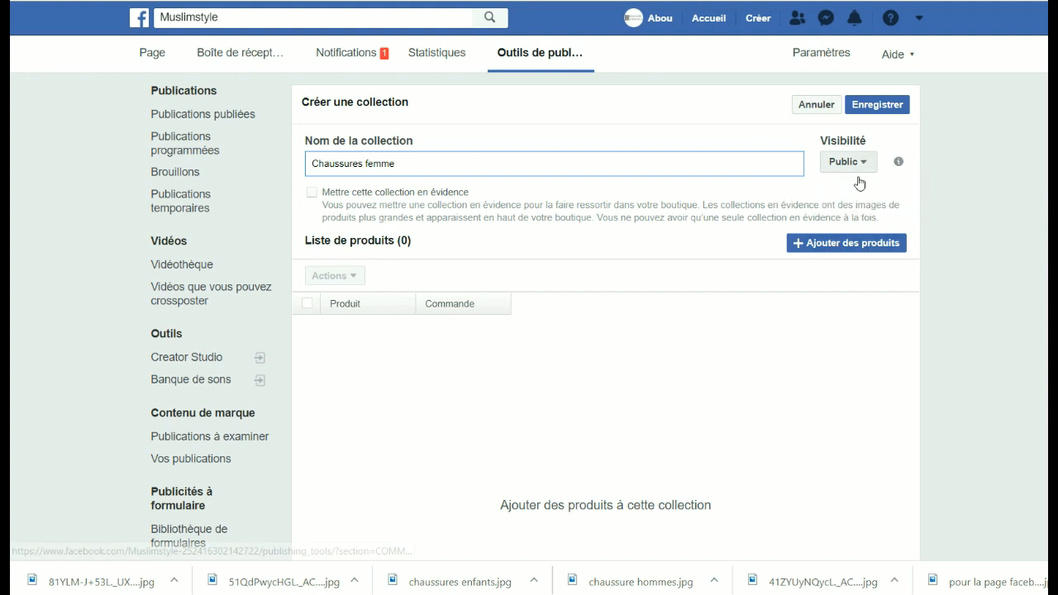
{"action": "left_click", "coordinate": [844, 241]}
{"action": "left_click", "coordinate": [772, 76]}
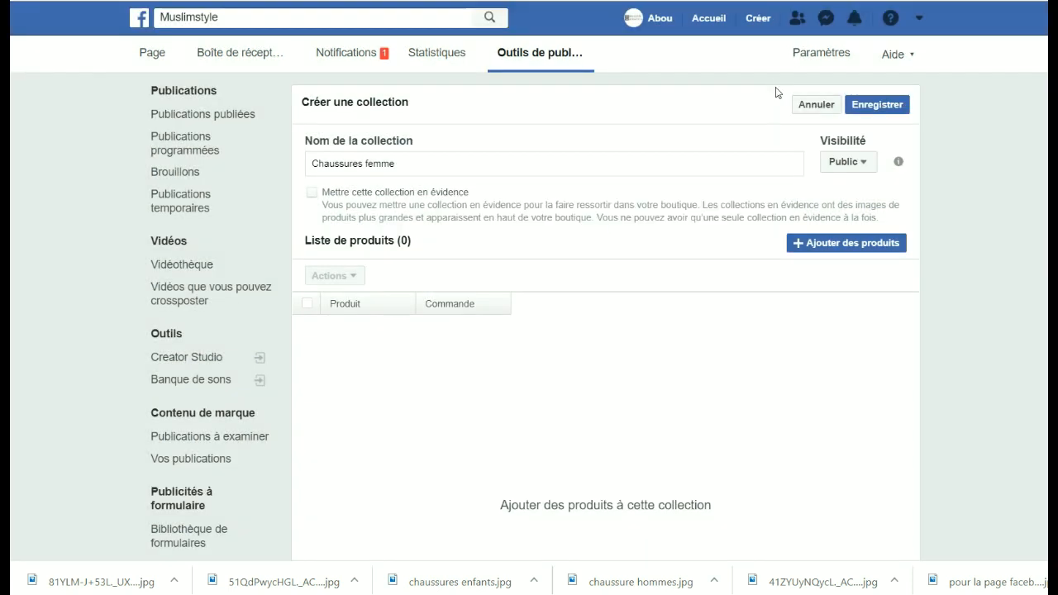
{"action": "left_click", "coordinate": [874, 104]}
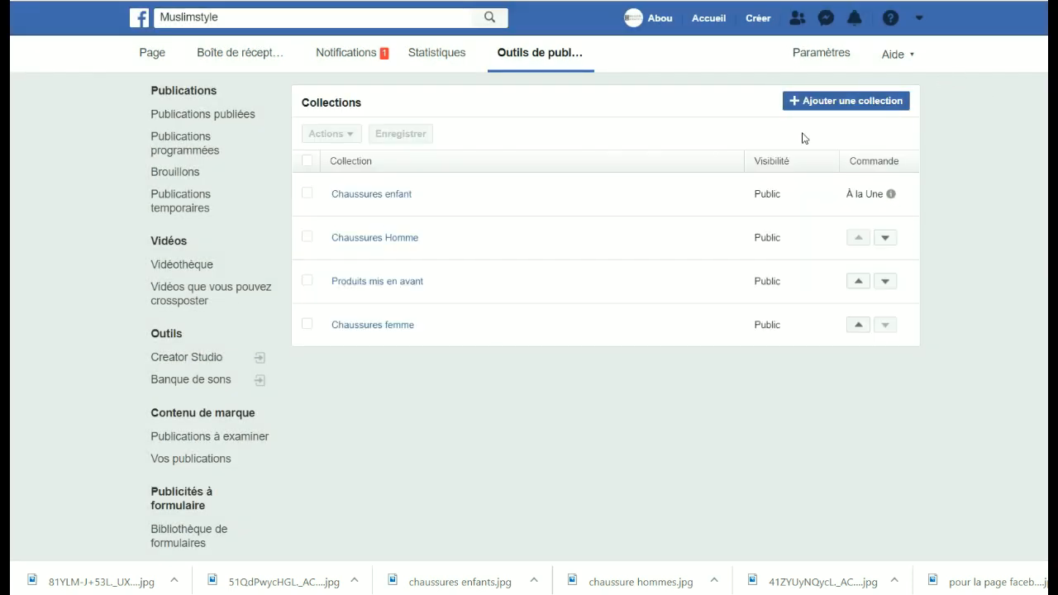
{"action": "scroll", "coordinate": [820, 146], "scroll_direction": "down", "scroll_amount": 3}
{"action": "scroll", "coordinate": [821, 146], "scroll_direction": "up", "scroll_amount": 3}
{"action": "mouse_move", "coordinate": [1052, 111]}
{"action": "left_click", "coordinate": [851, 148]}
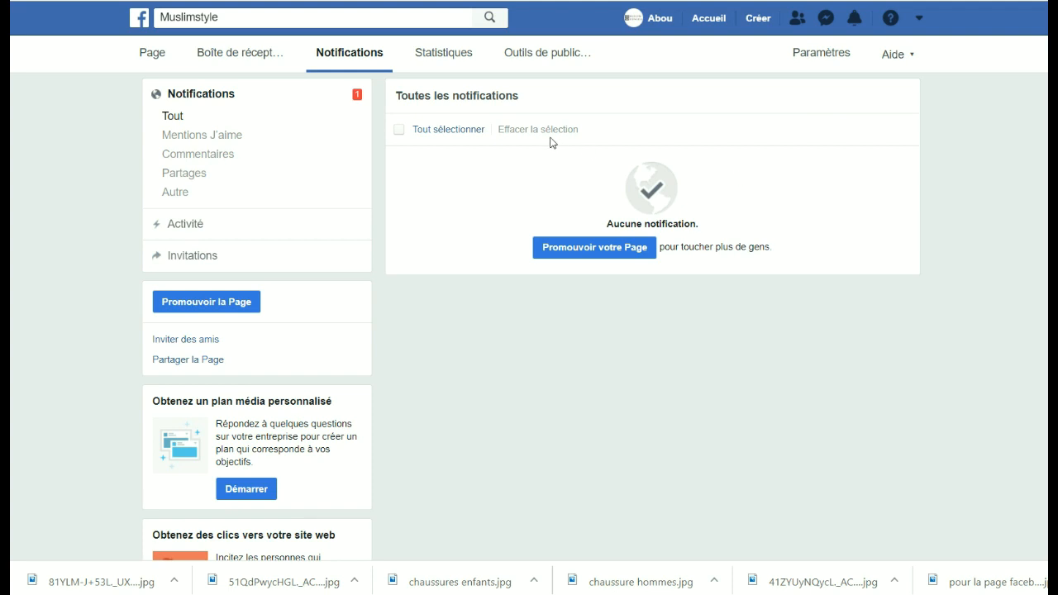
{"action": "mouse_move", "coordinate": [1048, 112]}
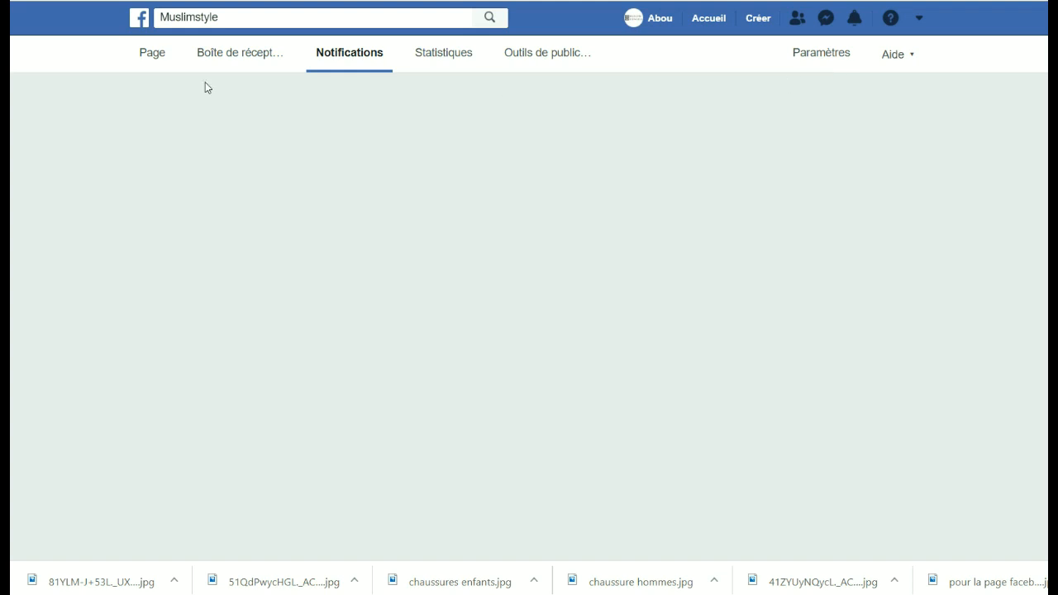
Open the Muslimstyle Page's home view and examine its publications, including the shared children's shoe product post.
{"action": "left_click", "coordinate": [149, 54]}
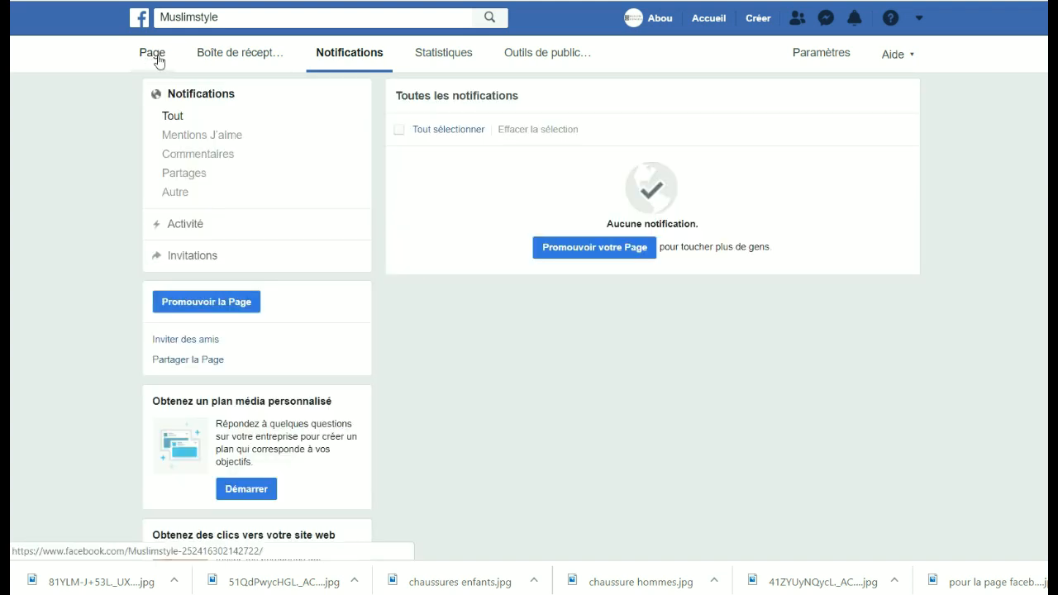
{"action": "left_click", "coordinate": [158, 56]}
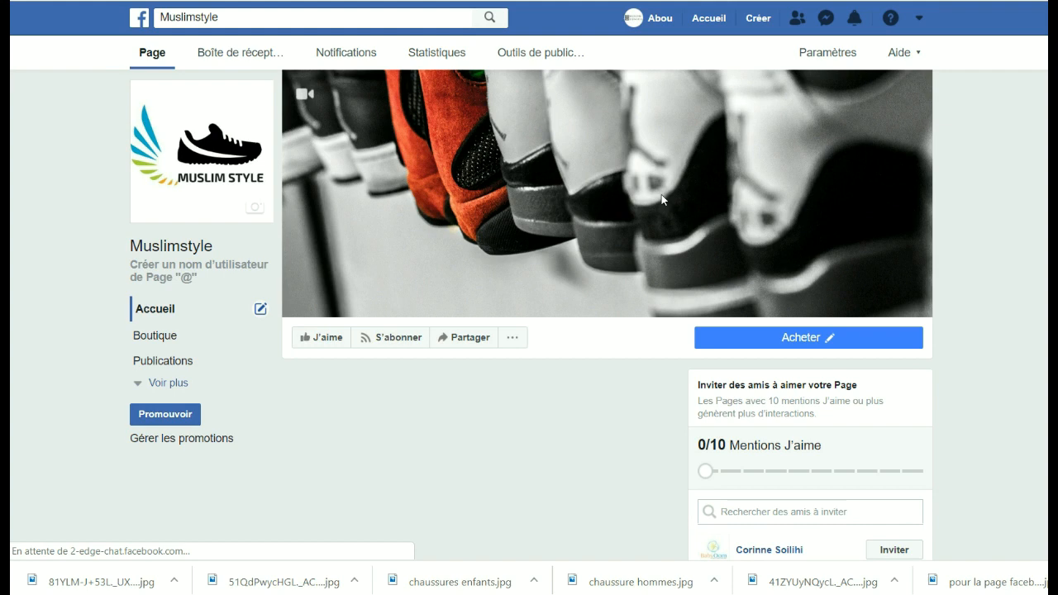
{"action": "scroll", "coordinate": [565, 281], "scroll_direction": "down", "scroll_amount": 8}
{"action": "scroll", "coordinate": [566, 290], "scroll_direction": "down", "scroll_amount": 1}
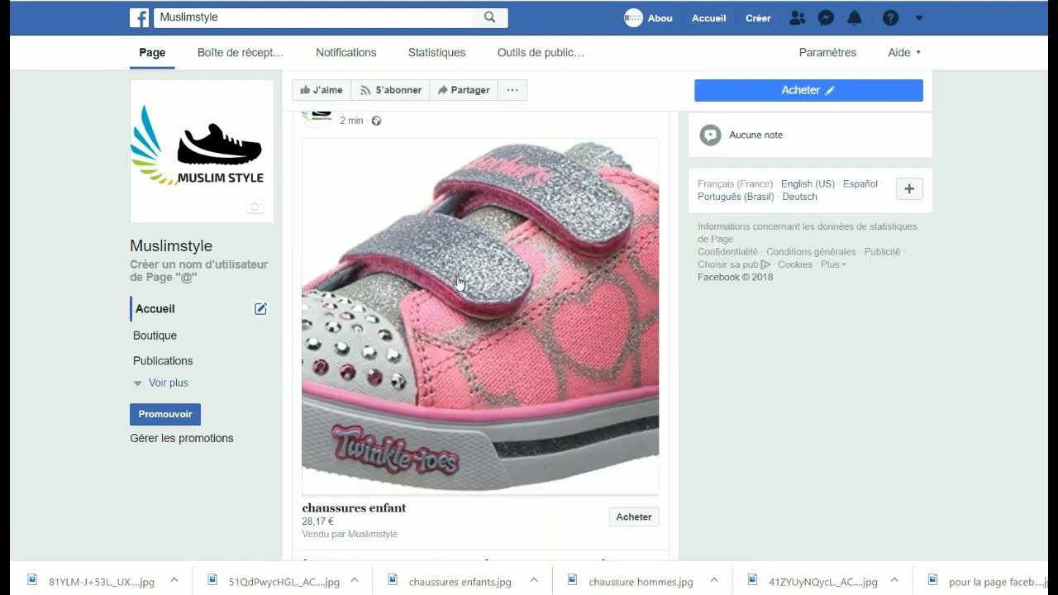
{"action": "scroll", "coordinate": [466, 246], "scroll_direction": "up", "scroll_amount": 2}
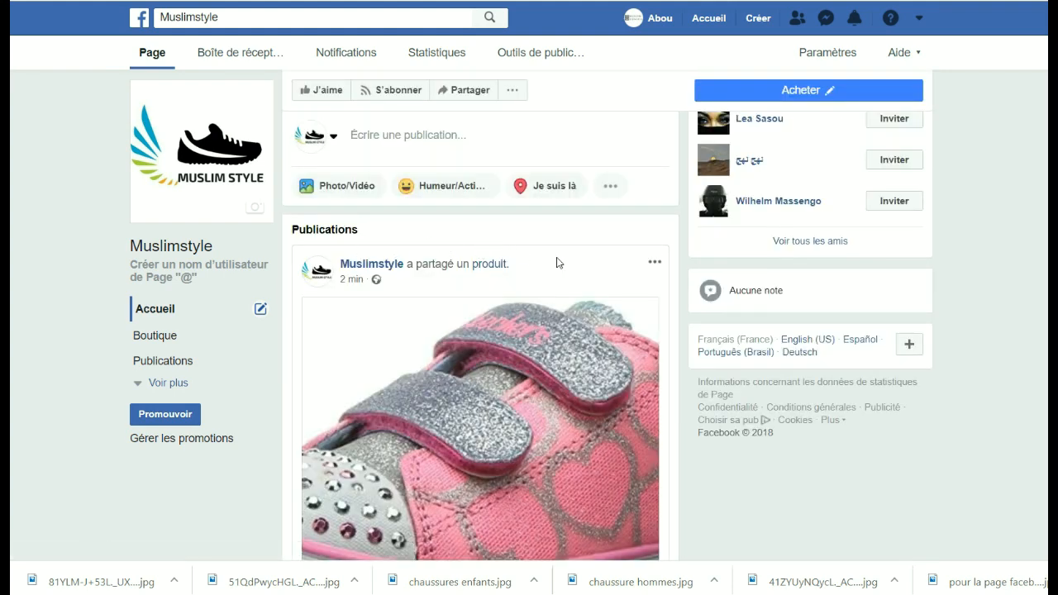
{"action": "scroll", "coordinate": [489, 265], "scroll_direction": "down", "scroll_amount": 3}
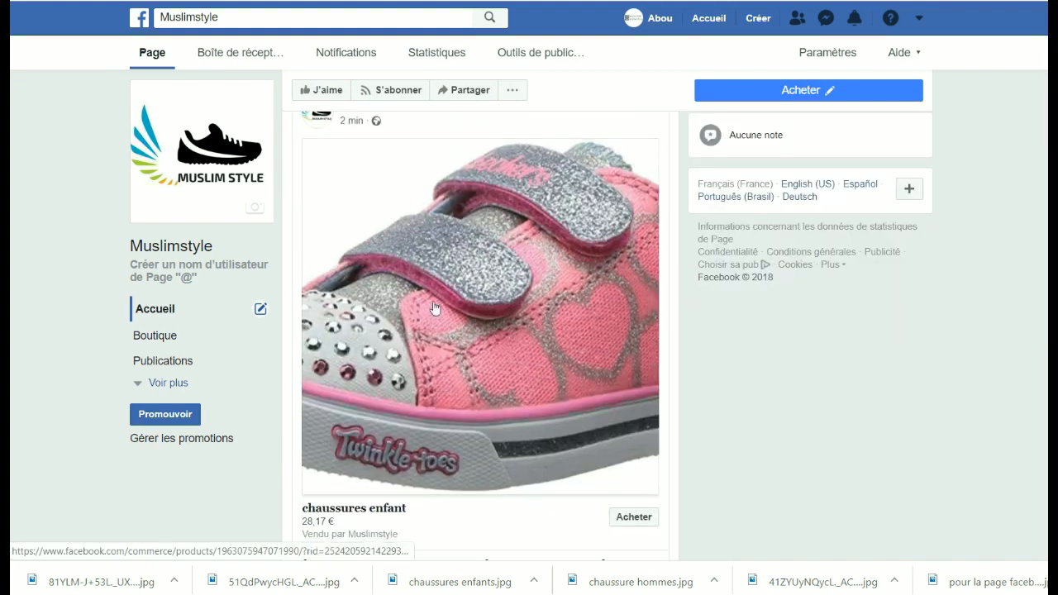
{"action": "scroll", "coordinate": [507, 280], "scroll_direction": "down", "scroll_amount": 2}
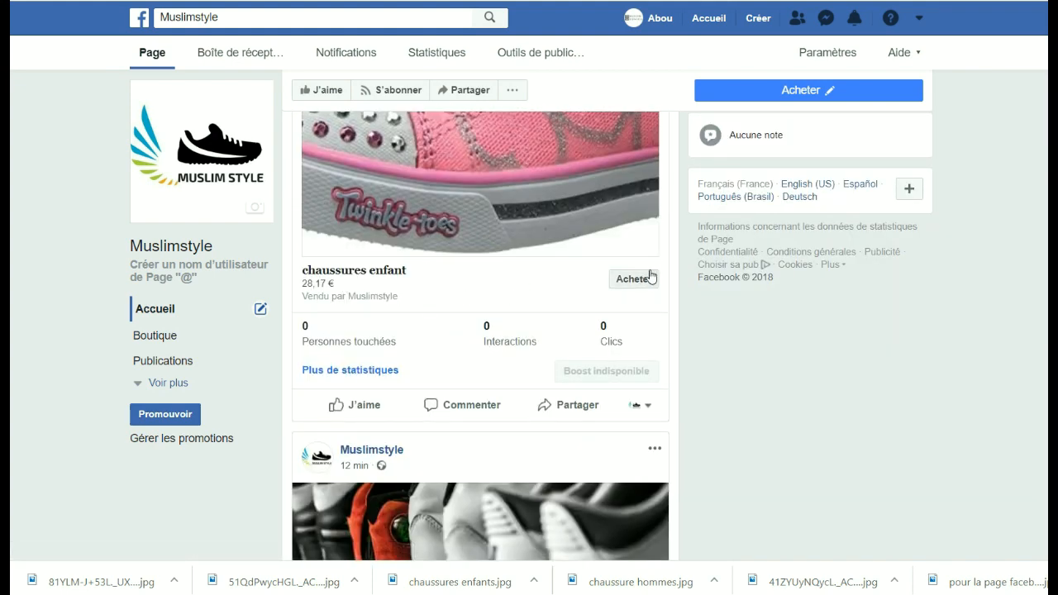
{"action": "scroll", "coordinate": [633, 279], "scroll_direction": "down", "scroll_amount": 2}
{"action": "scroll", "coordinate": [529, 281], "scroll_direction": "up", "scroll_amount": 2}
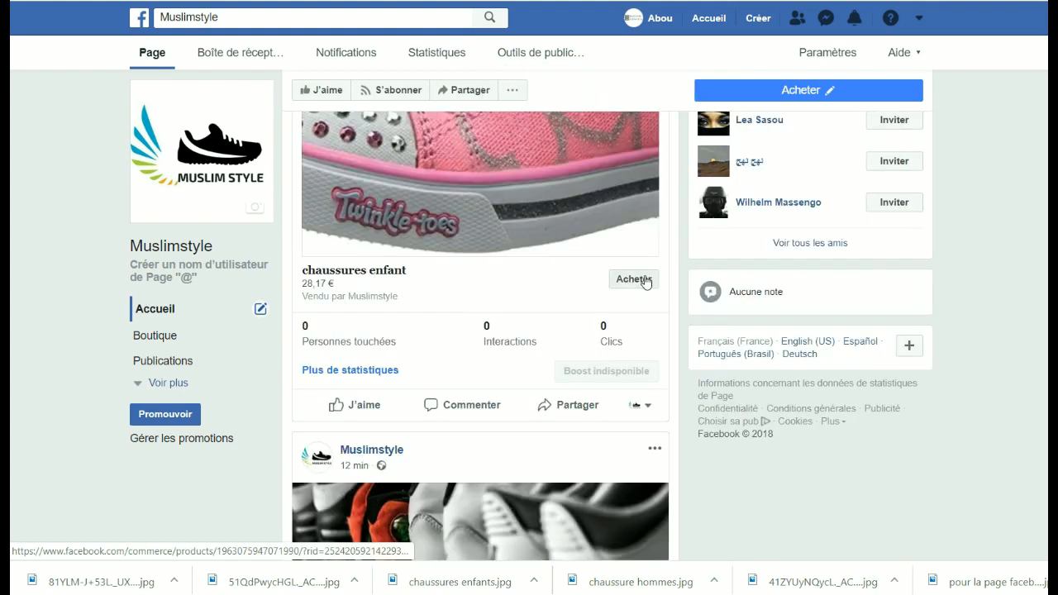
{"action": "scroll", "coordinate": [406, 281], "scroll_direction": "down", "scroll_amount": 8}
{"action": "scroll", "coordinate": [363, 293], "scroll_direction": "down", "scroll_amount": 5}
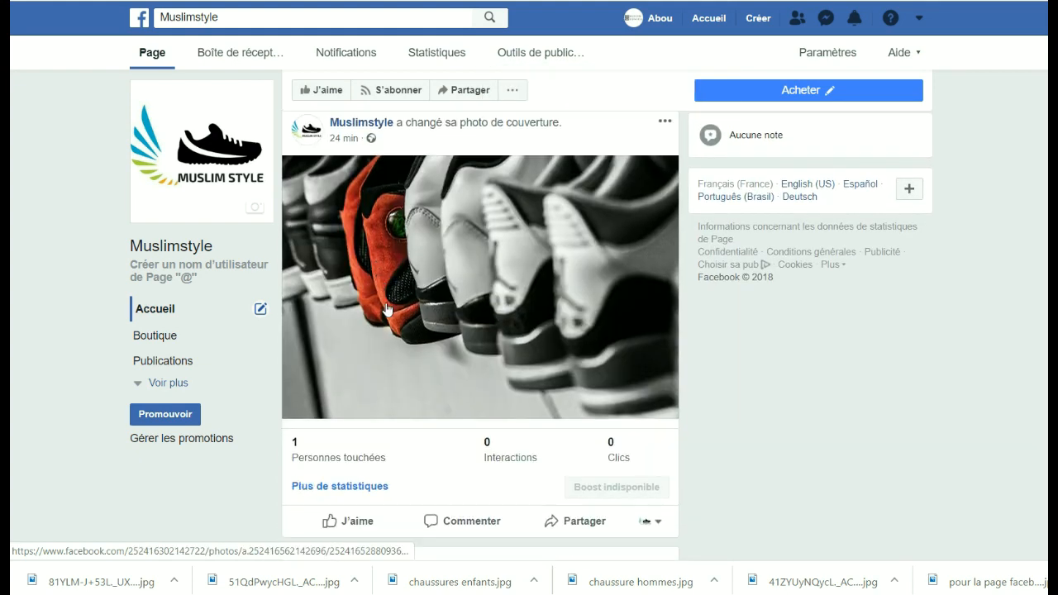
{"action": "scroll", "coordinate": [396, 296], "scroll_direction": "up", "scroll_amount": 9}
{"action": "scroll", "coordinate": [400, 288], "scroll_direction": "up", "scroll_amount": 5}
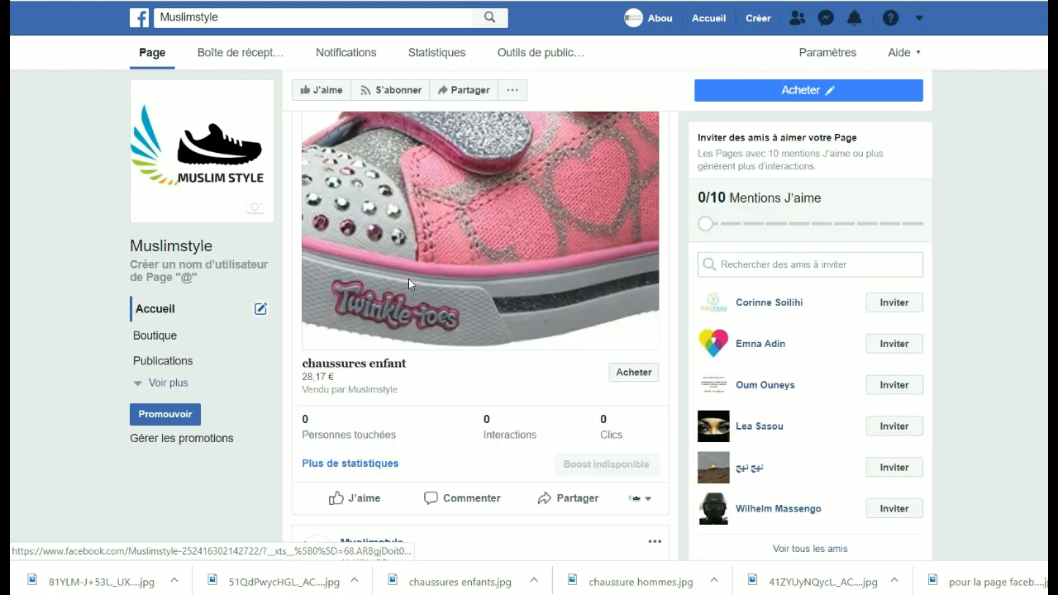
{"action": "scroll", "coordinate": [435, 267], "scroll_direction": "down", "scroll_amount": 4}
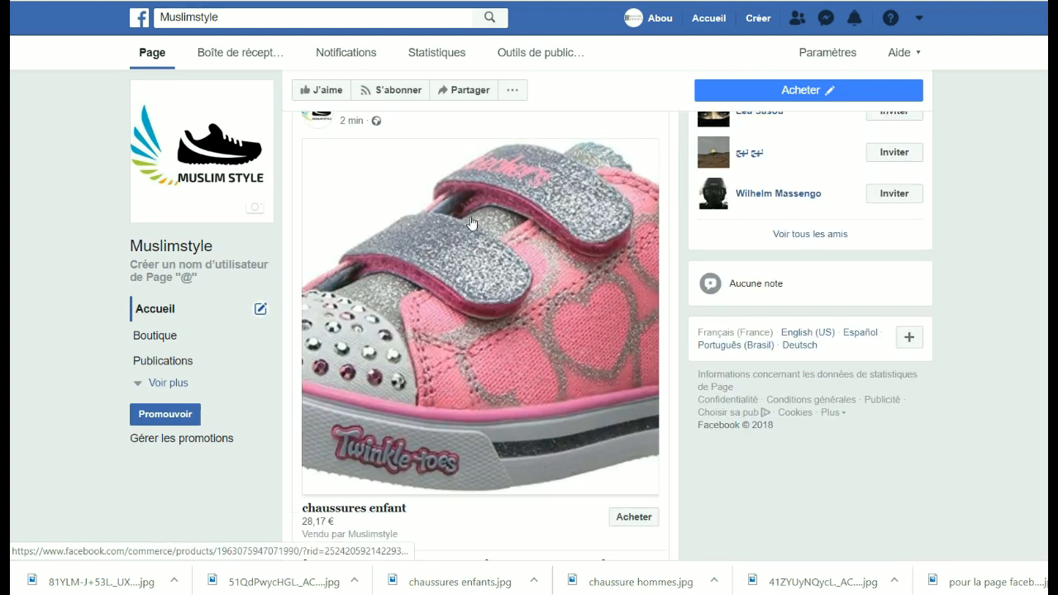
{"action": "scroll", "coordinate": [471, 223], "scroll_direction": "up", "scroll_amount": 2}
Open the Page's Boutique section and examine how the collections and the full product list are displayed.
{"action": "left_click", "coordinate": [159, 336]}
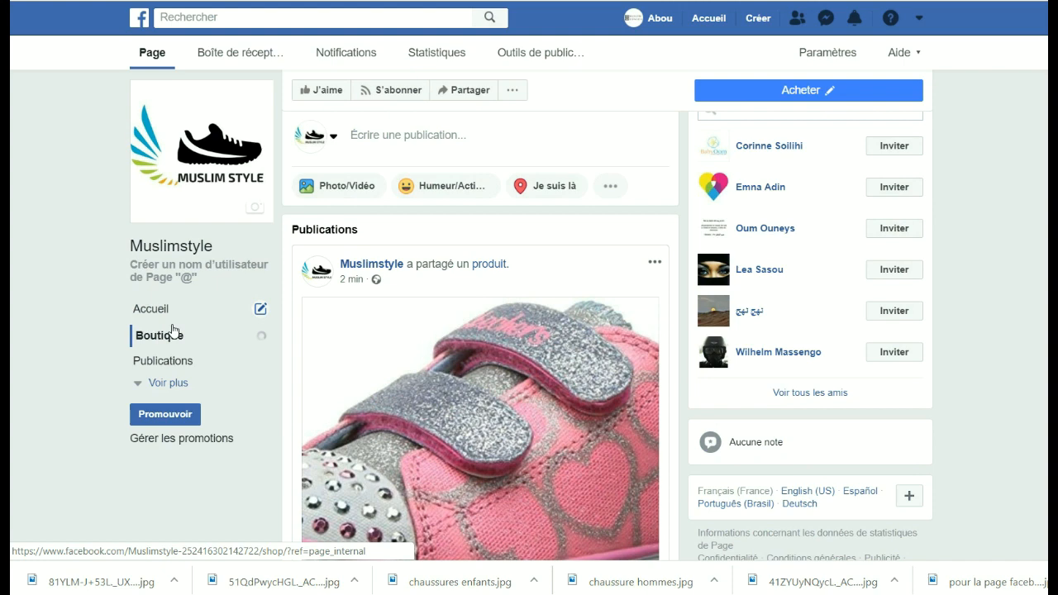
{"action": "scroll", "coordinate": [430, 372], "scroll_direction": "down", "scroll_amount": 5}
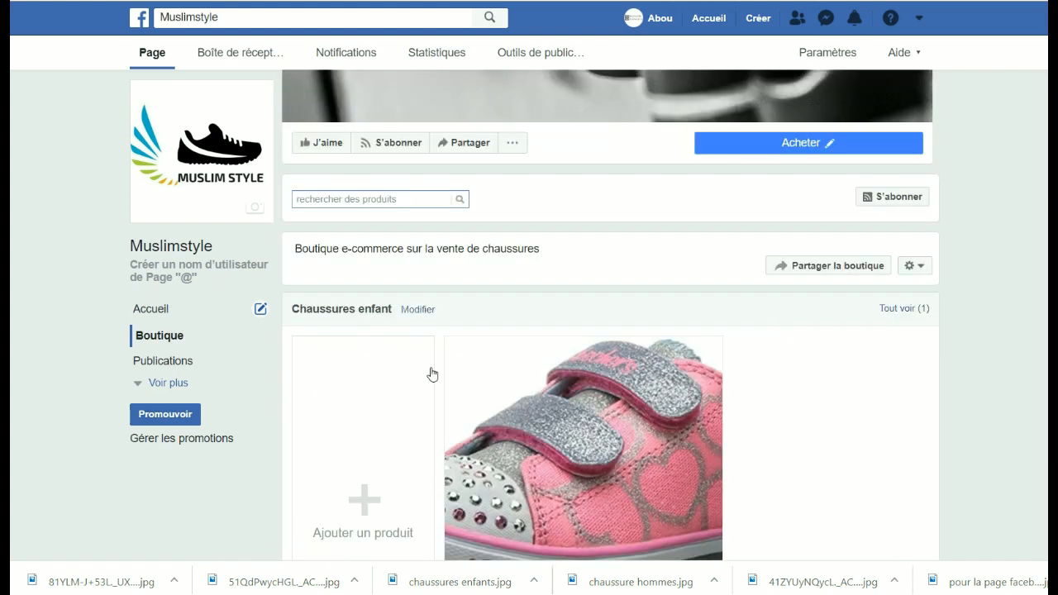
{"action": "scroll", "coordinate": [488, 271], "scroll_direction": "down", "scroll_amount": 3}
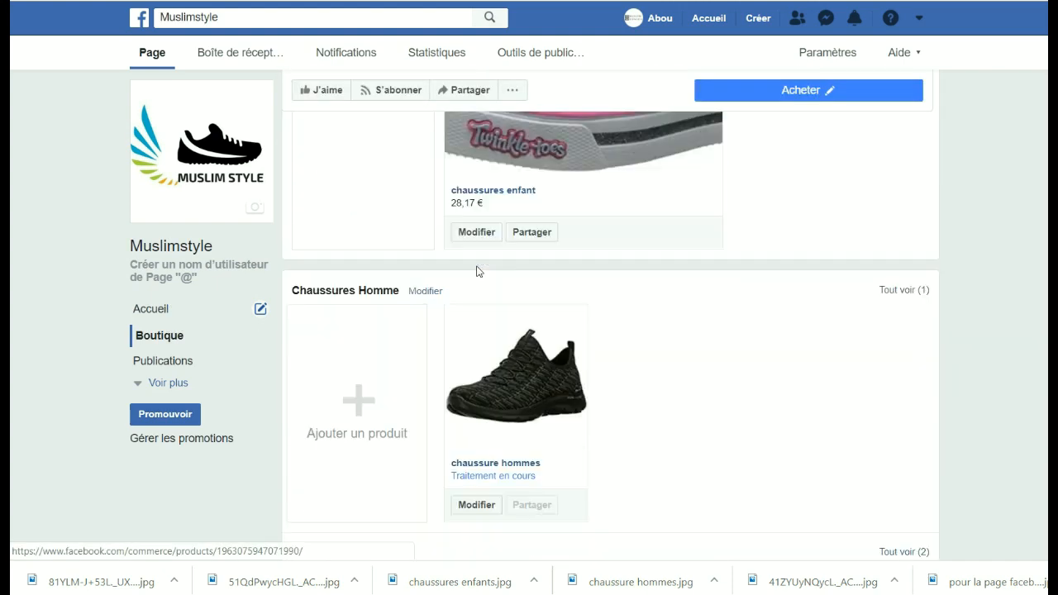
{"action": "scroll", "coordinate": [579, 290], "scroll_direction": "up", "scroll_amount": 6}
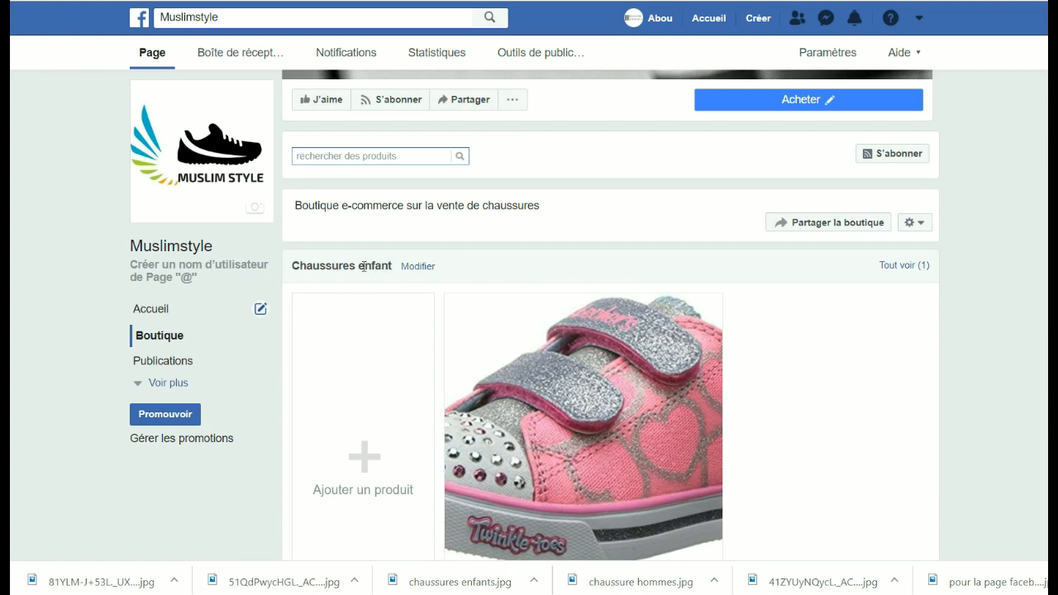
{"action": "scroll", "coordinate": [516, 314], "scroll_direction": "down", "scroll_amount": 3}
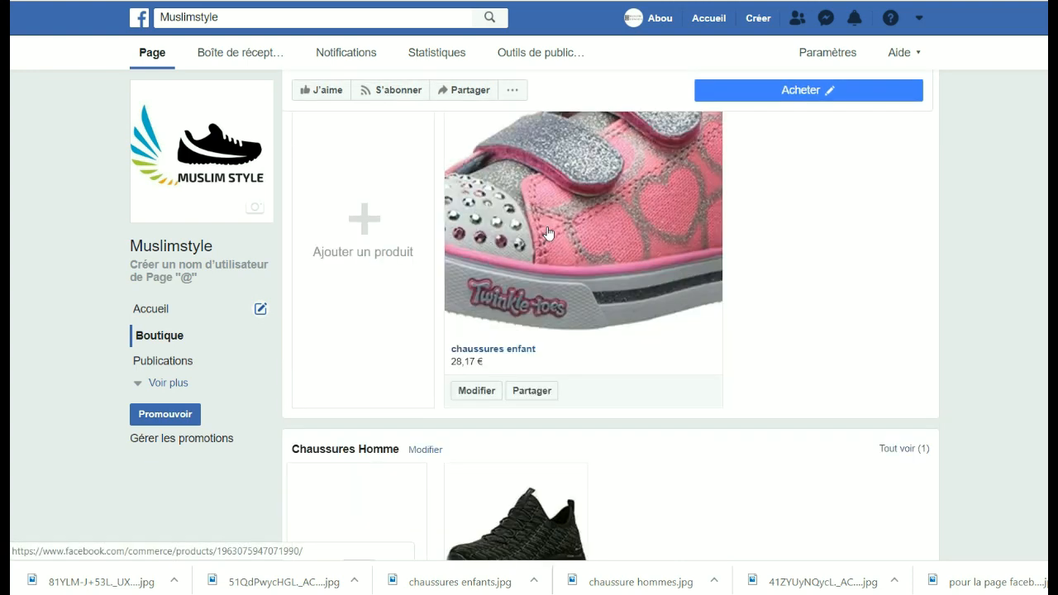
{"action": "scroll", "coordinate": [538, 273], "scroll_direction": "up", "scroll_amount": 3}
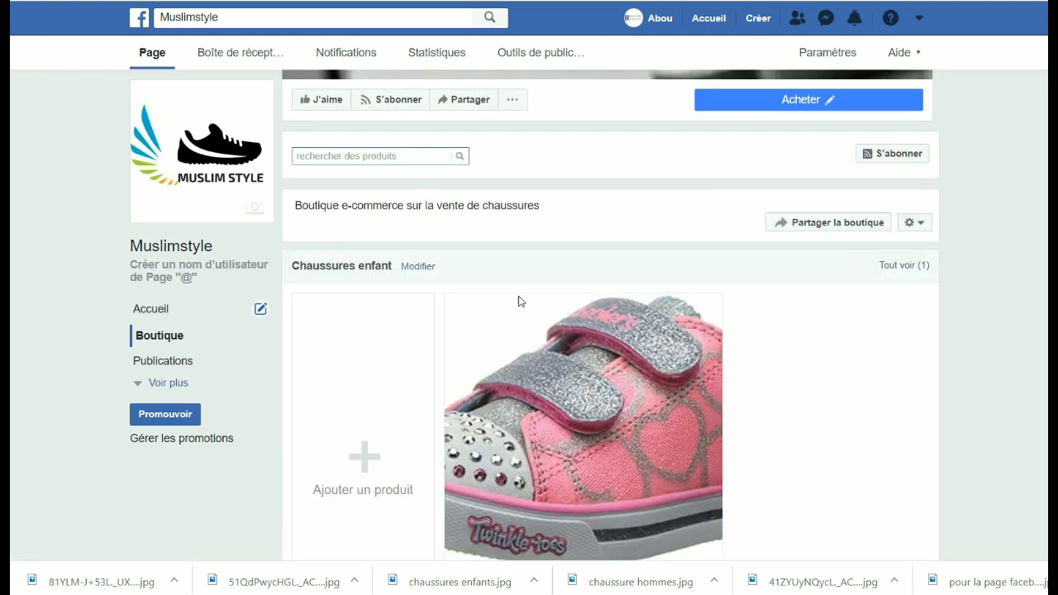
{"action": "scroll", "coordinate": [579, 479], "scroll_direction": "down", "scroll_amount": 2}
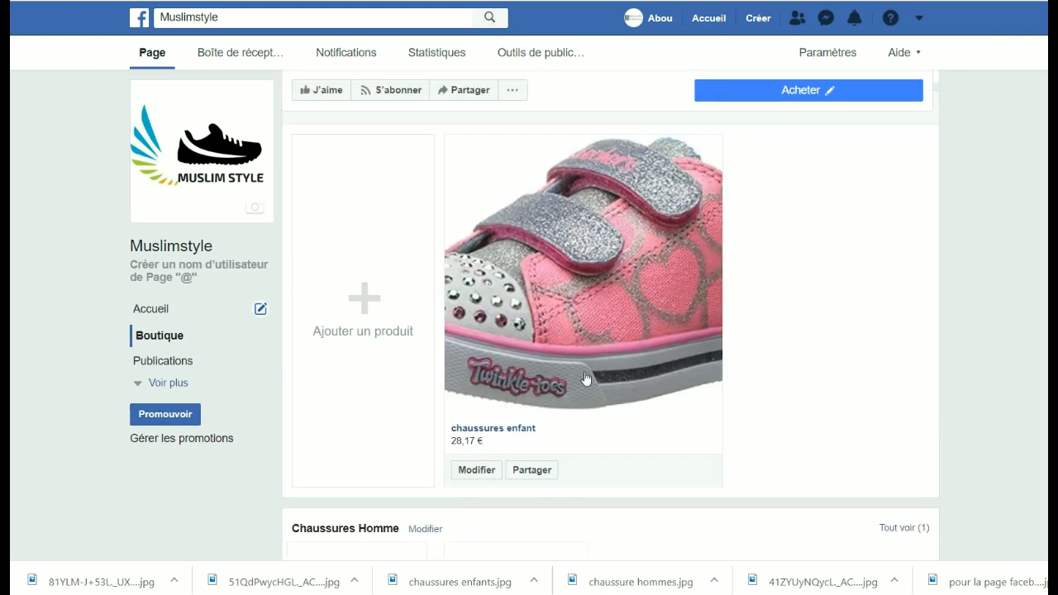
{"action": "scroll", "coordinate": [589, 340], "scroll_direction": "down", "scroll_amount": 5}
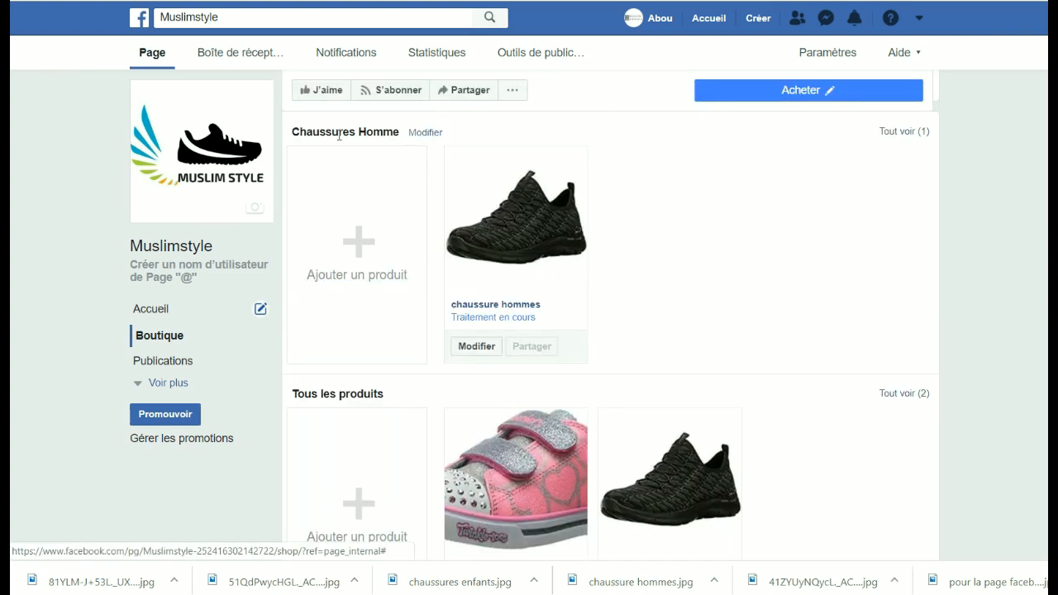
{"action": "scroll", "coordinate": [358, 301], "scroll_direction": "down", "scroll_amount": 4}
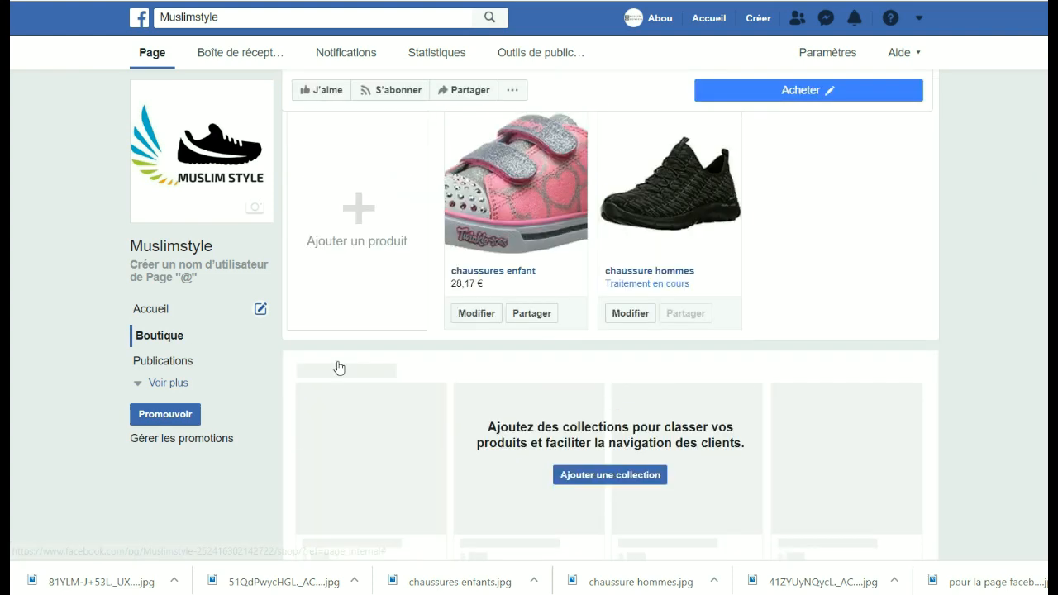
{"action": "scroll", "coordinate": [338, 369], "scroll_direction": "up", "scroll_amount": 3}
{"action": "scroll", "coordinate": [352, 373], "scroll_direction": "up", "scroll_amount": 6}
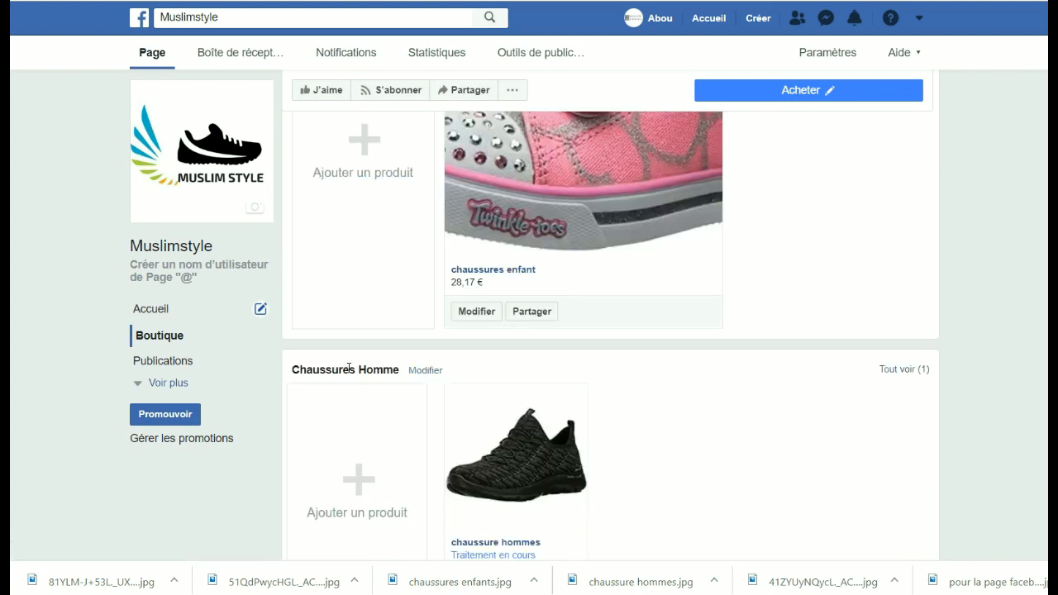
{"action": "scroll", "coordinate": [352, 370], "scroll_direction": "up", "scroll_amount": 3}
{"action": "scroll", "coordinate": [350, 373], "scroll_direction": "down", "scroll_amount": 8}
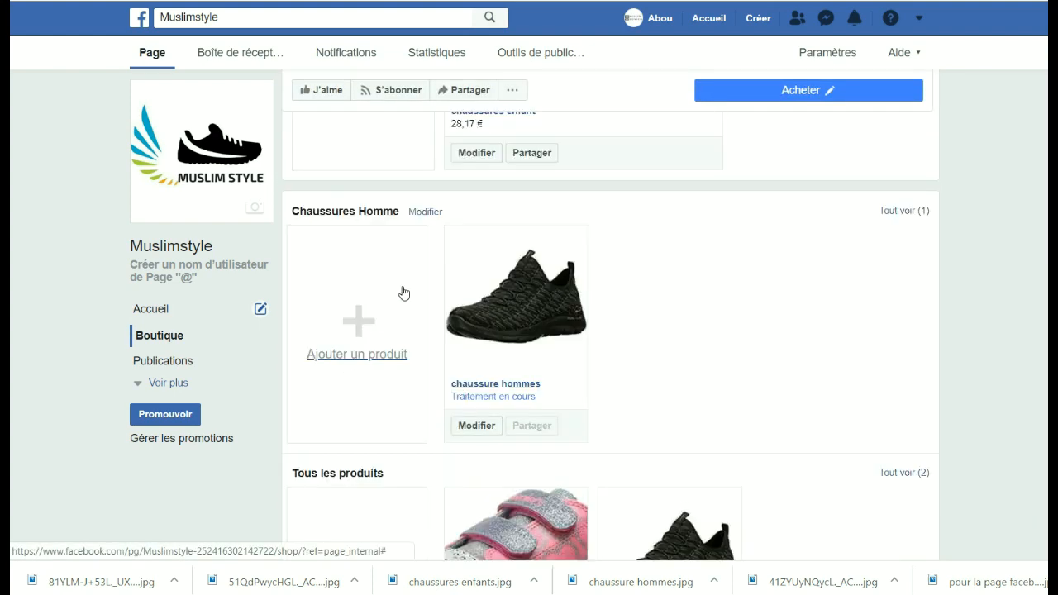
{"action": "scroll", "coordinate": [390, 372], "scroll_direction": "down", "scroll_amount": 5}
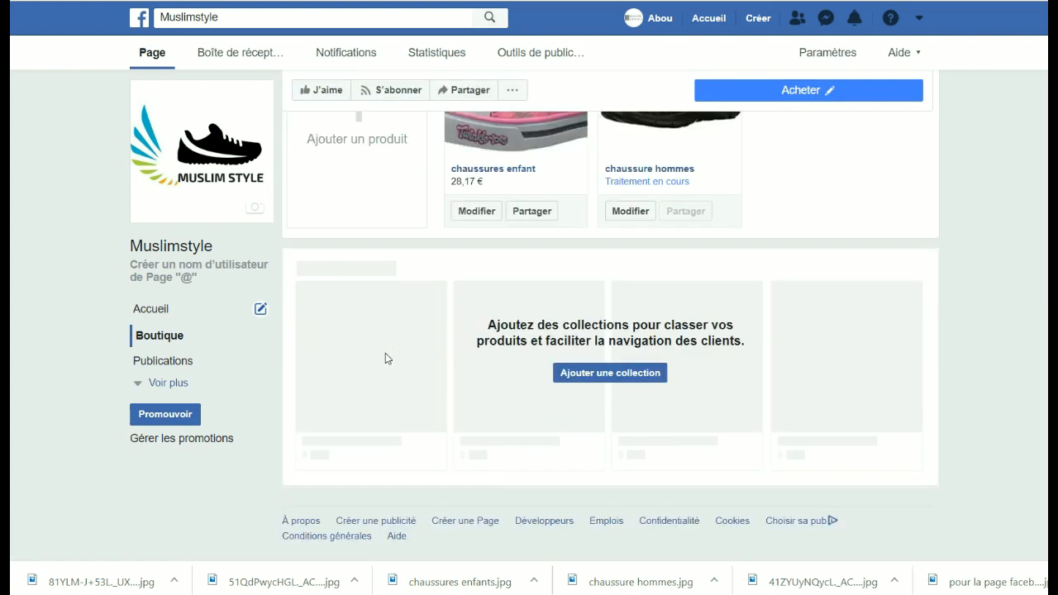
{"action": "scroll", "coordinate": [385, 356], "scroll_direction": "up", "scroll_amount": 9}
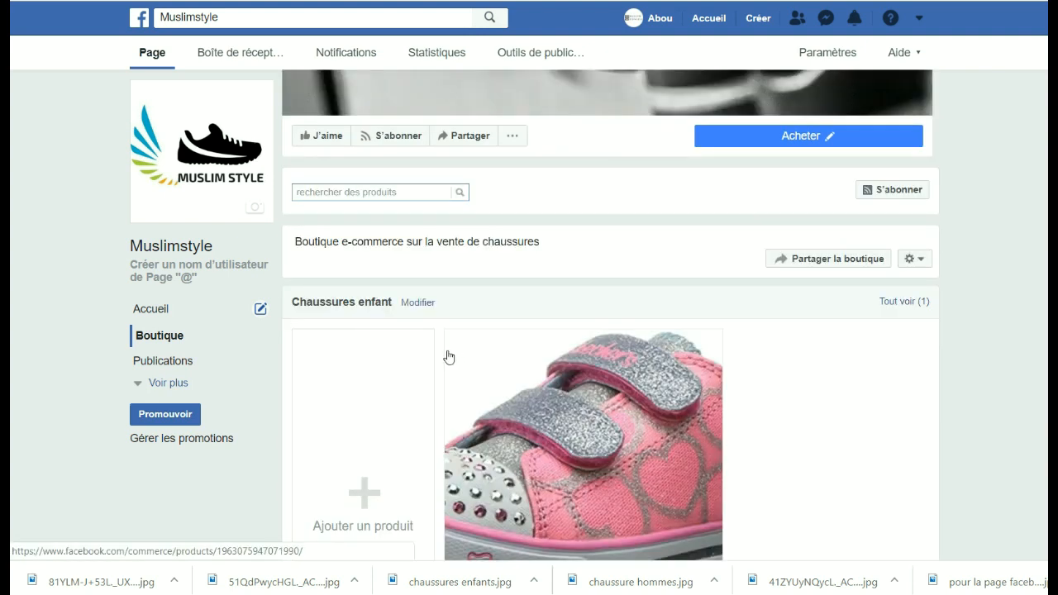